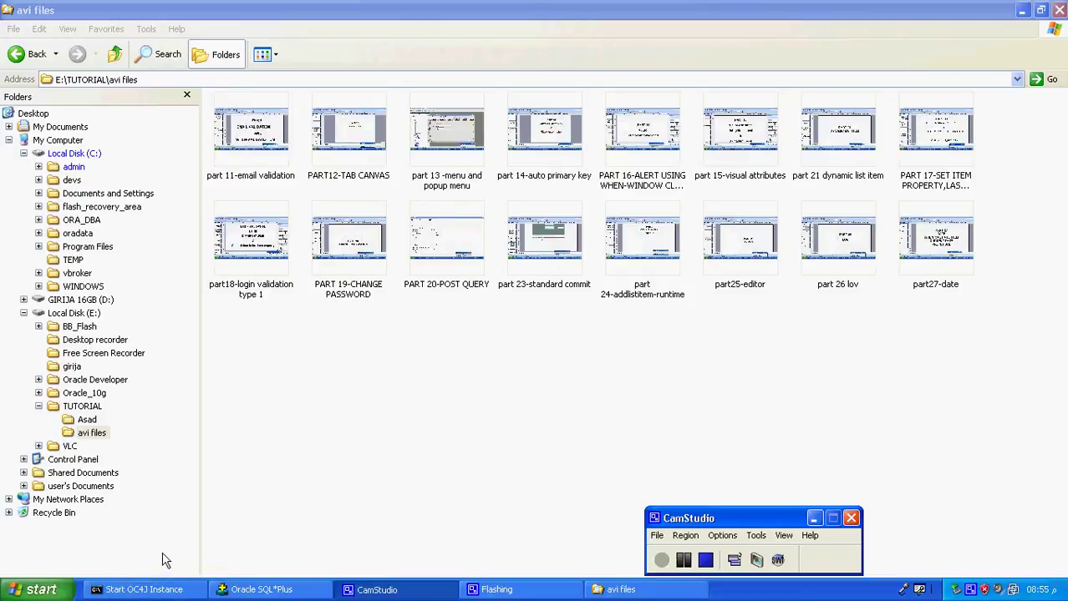
- Launch Reports Builder from Start > All Programs > Oracle Developer Suite - hse > Reports Developer
left_click(35, 589)
mouse_move(82, 537)
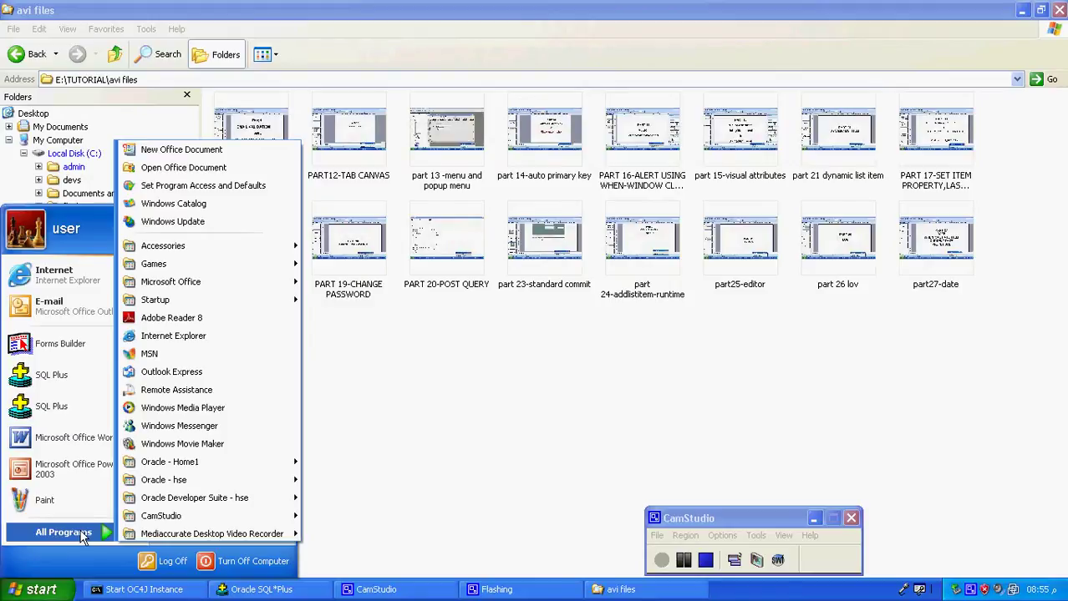
mouse_move(180, 517)
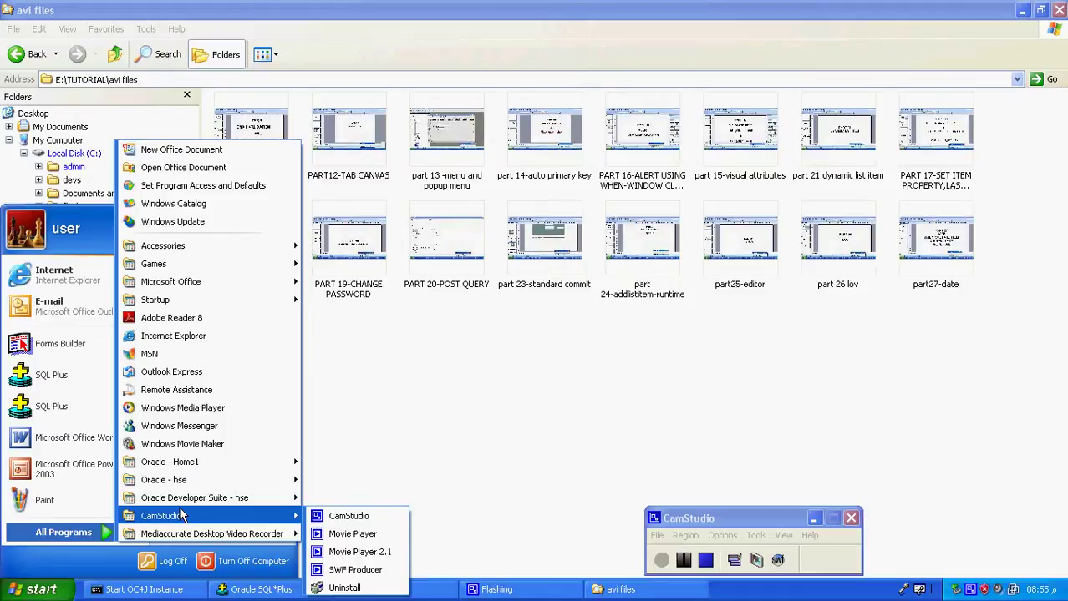
mouse_move(188, 499)
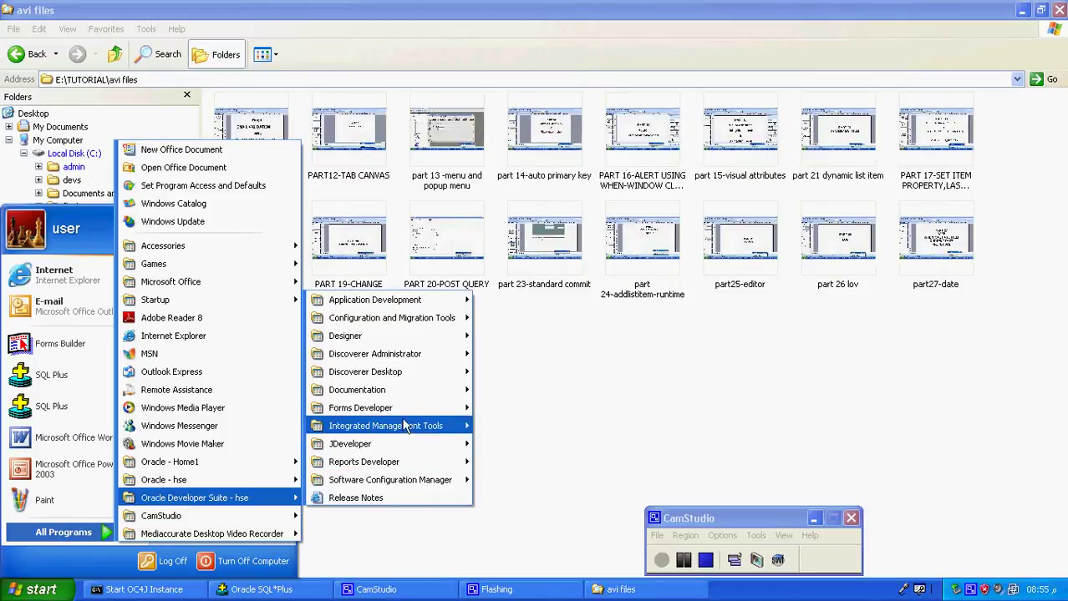
mouse_move(377, 466)
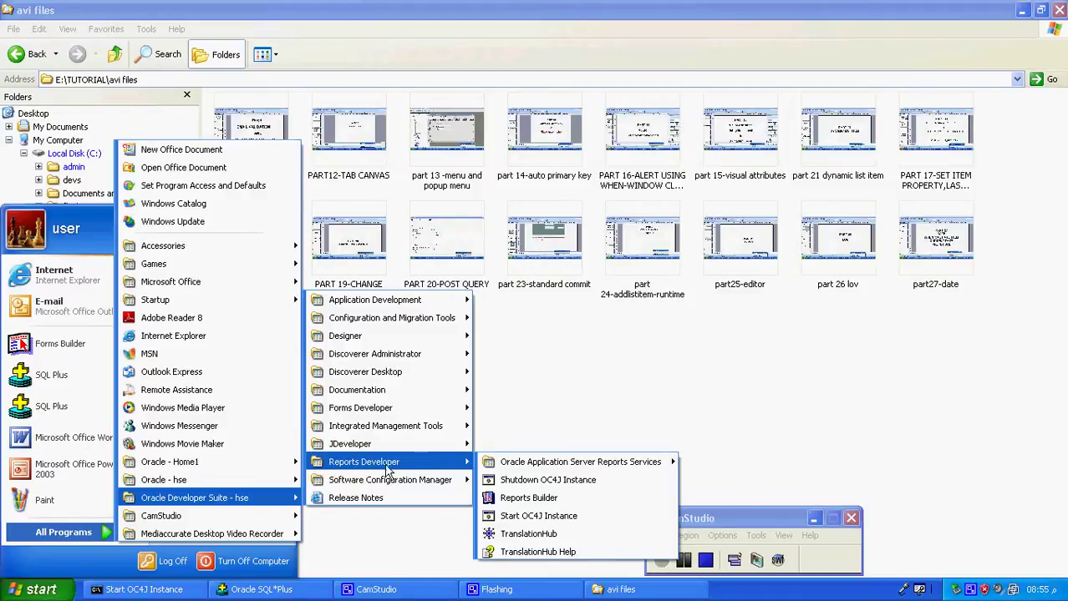
left_click(512, 500)
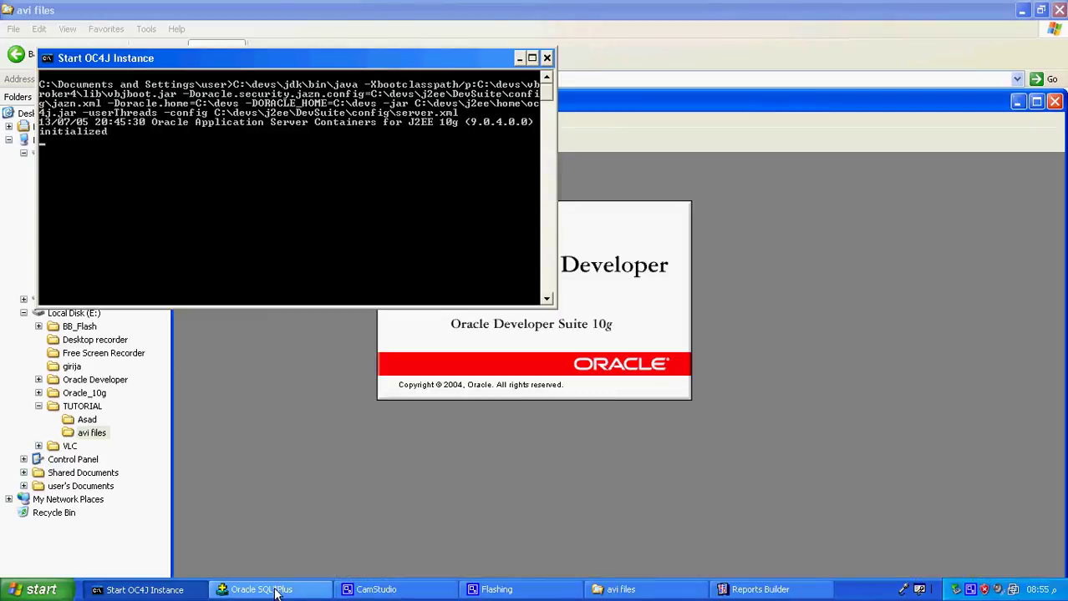
- Review the PRODUCT table's PROID and PRONAME rows in SQL*Plus, then return to Reports Builder
left_click(276, 589)
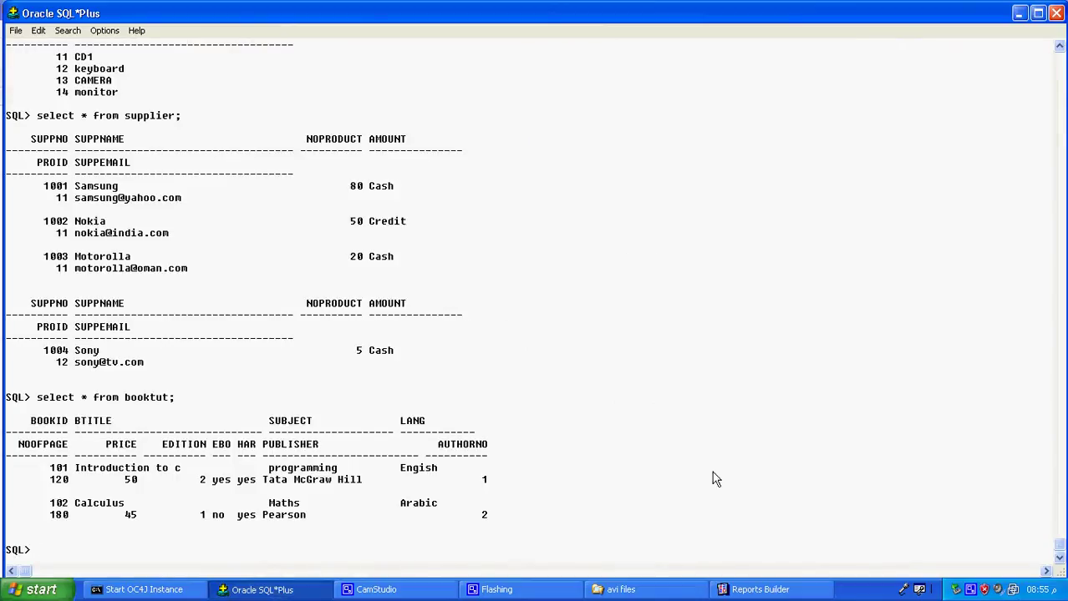
left_click(1059, 99)
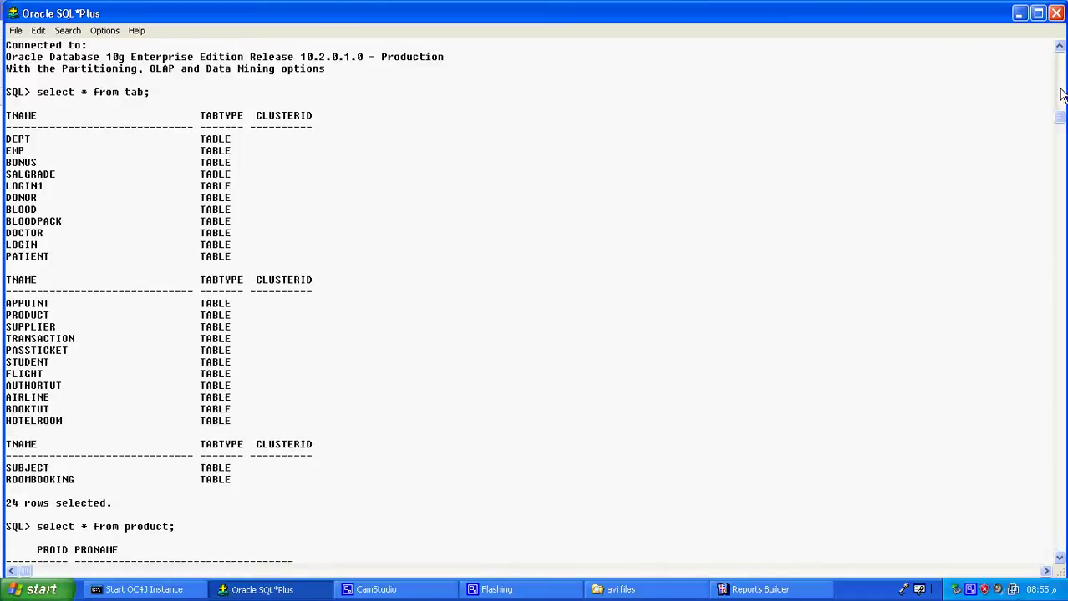
left_click(1059, 558)
left_click(1059, 558)
left_click(1059, 558)
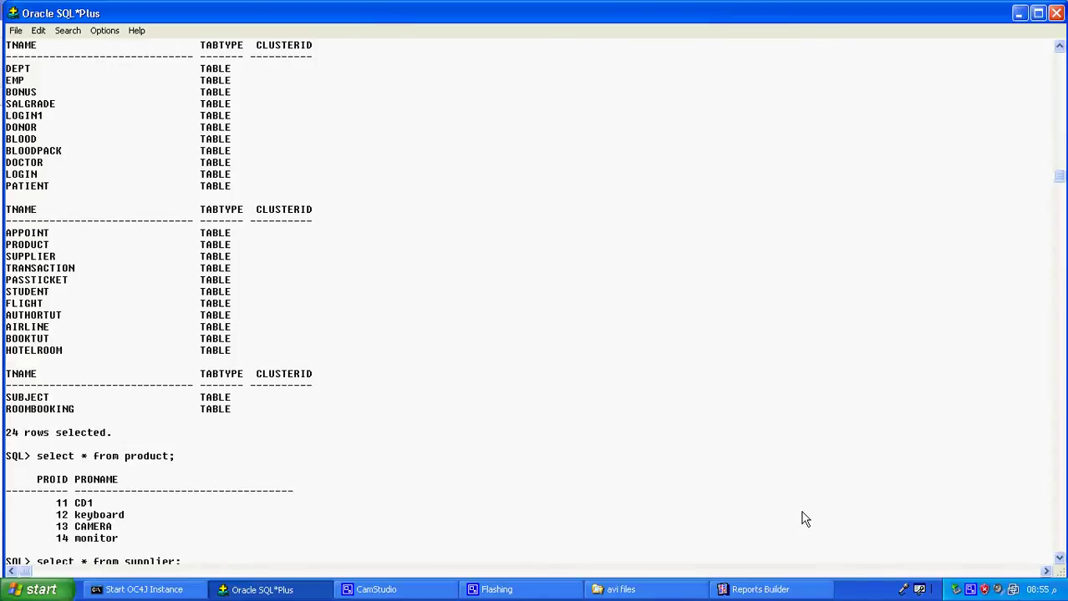
left_click(771, 589)
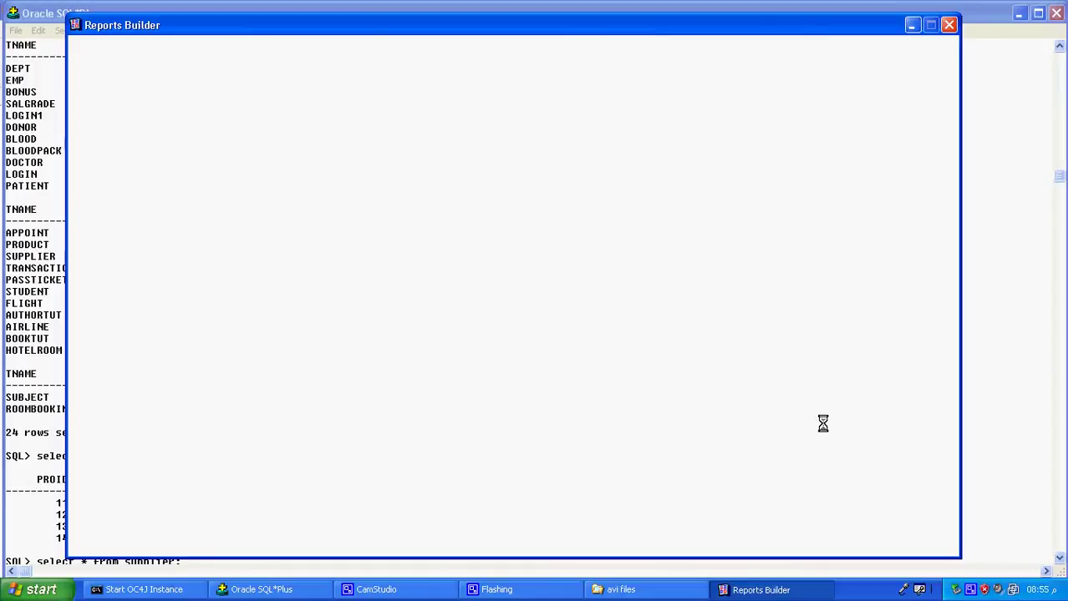
- Minimize the OC4J console and start a new report with the Report Wizard
left_click(177, 592)
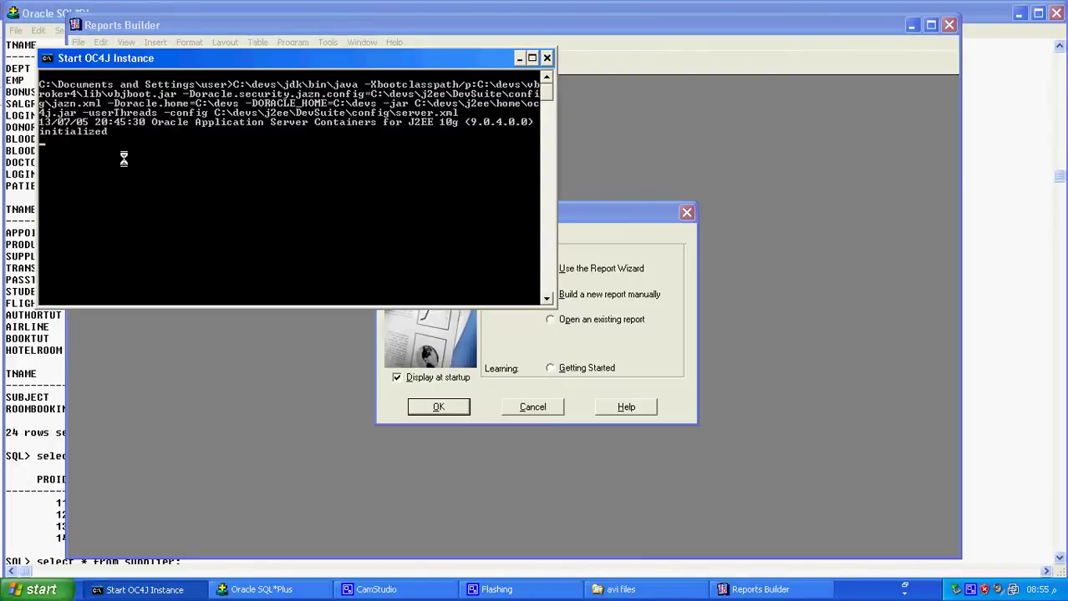
left_click(518, 58)
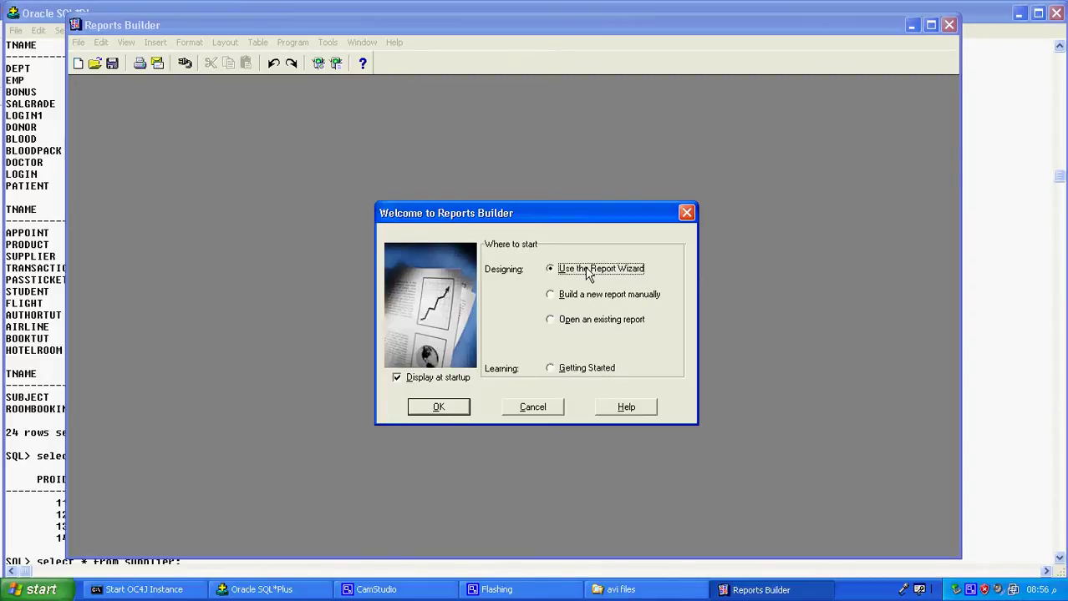
left_click(454, 411)
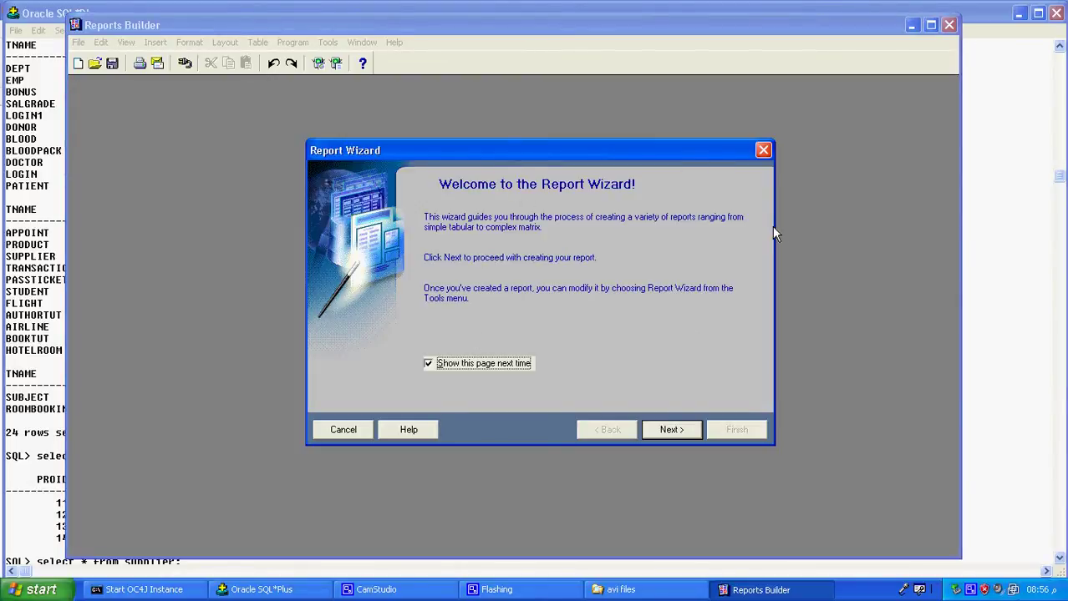
- Keep both web and paper layouts and title the report 'PRODUCT INFORMATION'
left_click(675, 429)
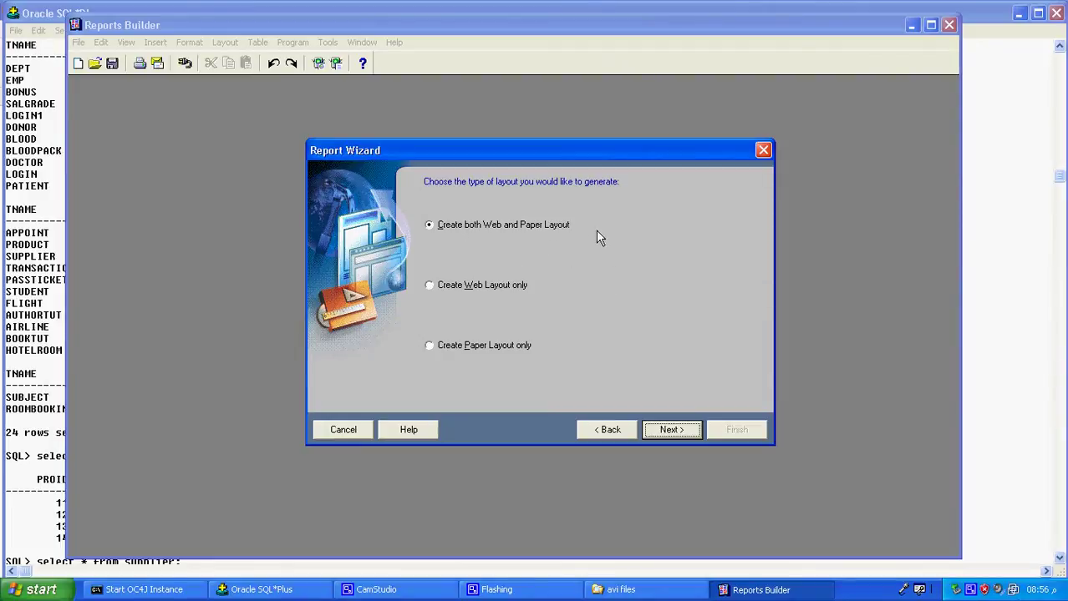
left_click(672, 433)
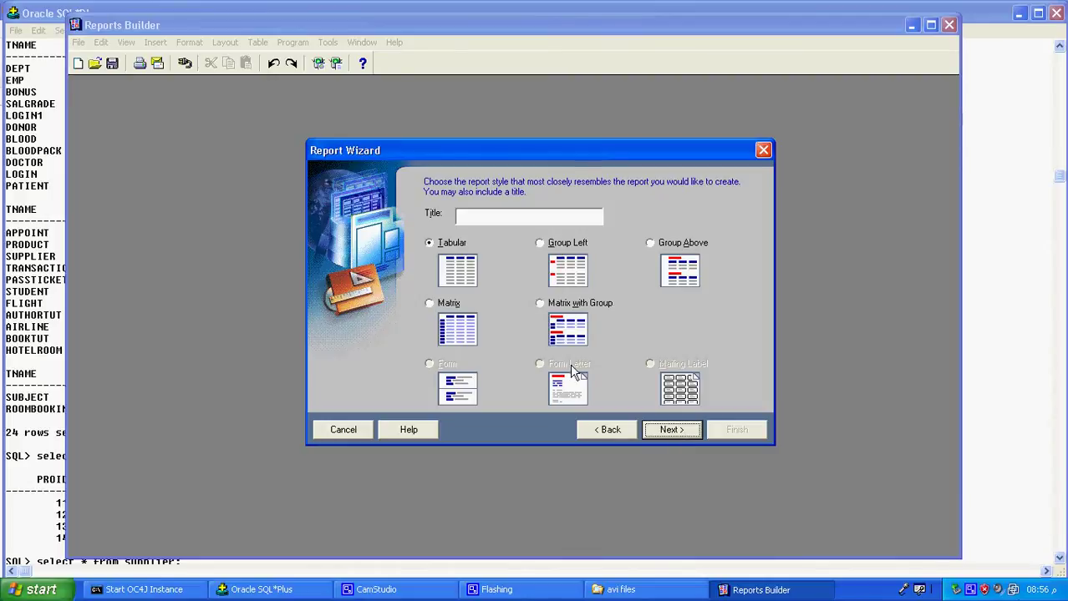
left_click(494, 219)
type("PRODUCT INFORMATION")
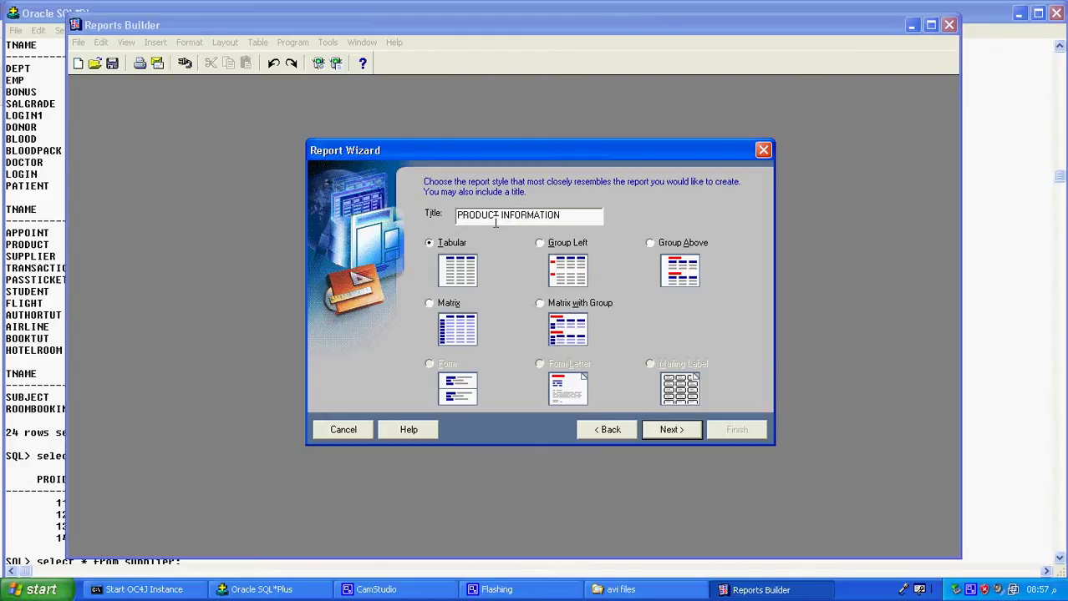
- Choose the Group Above report style and advance to the data source type page
left_click(657, 244)
left_click(573, 254)
left_click(651, 244)
left_click(675, 431)
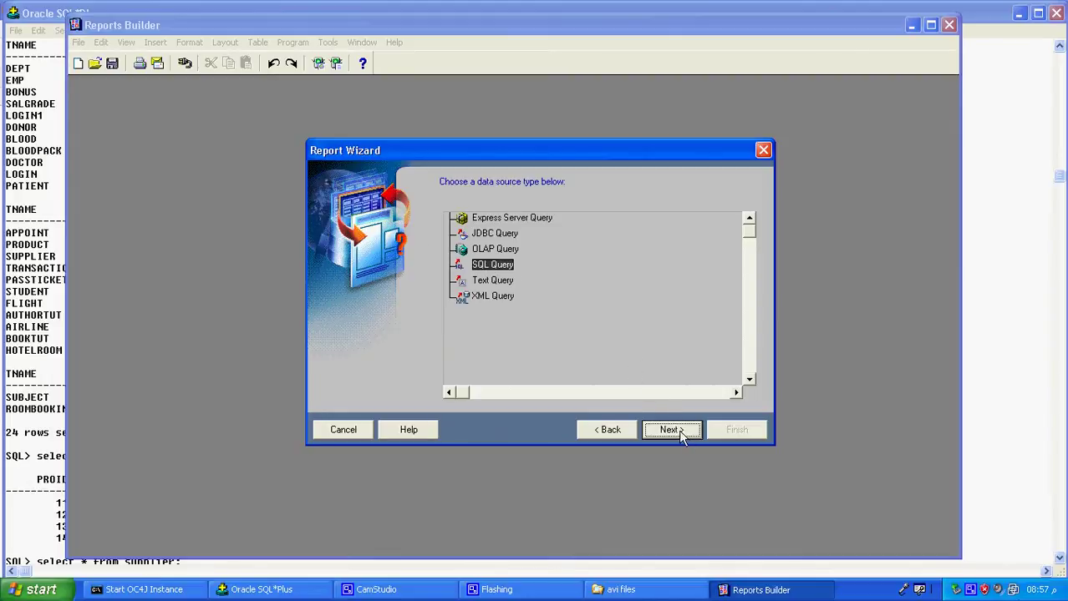
- Use SQL Query as the data source and connect Query Builder to the orcl database with the schema user name and password
left_click(675, 431)
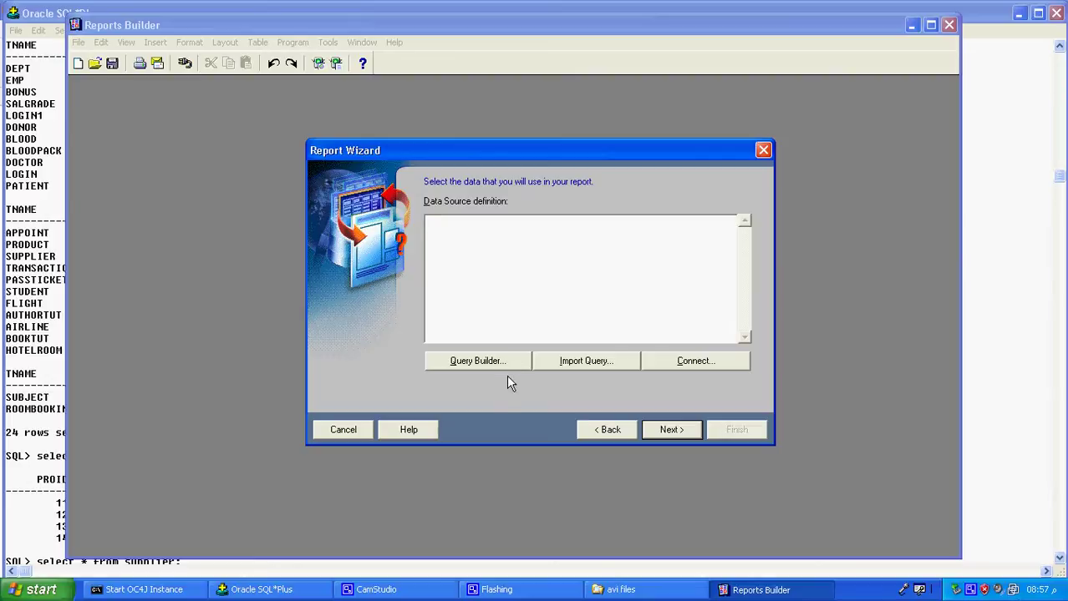
left_click(452, 365)
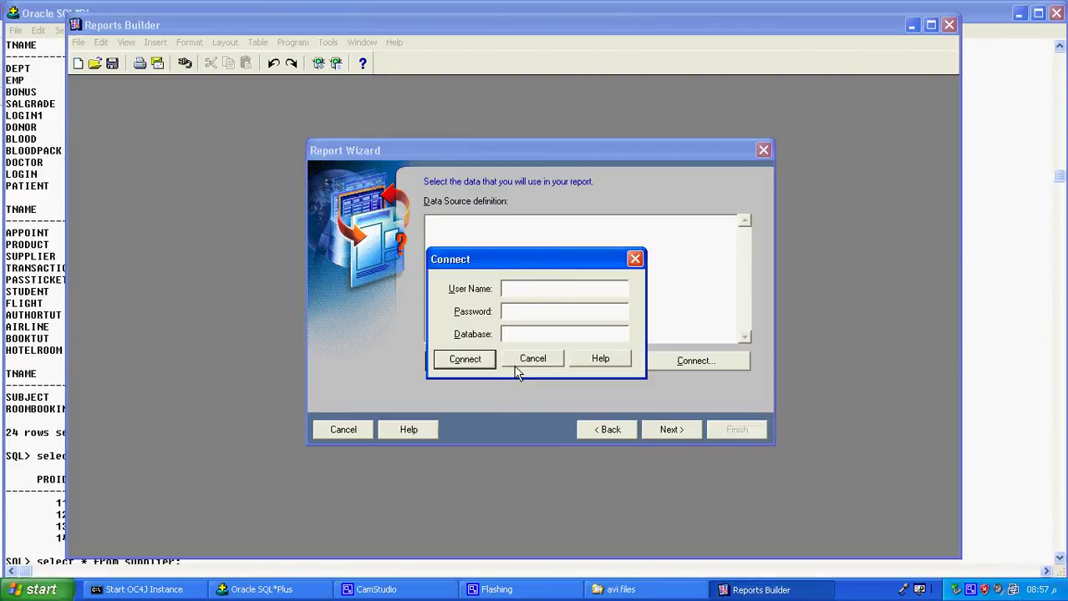
type("sc")
key("BackSpace")
key("BackSpace")
type("scott")
key("Tab")
type("tiger")
key("Tab")
type("orcl")
key("Return")
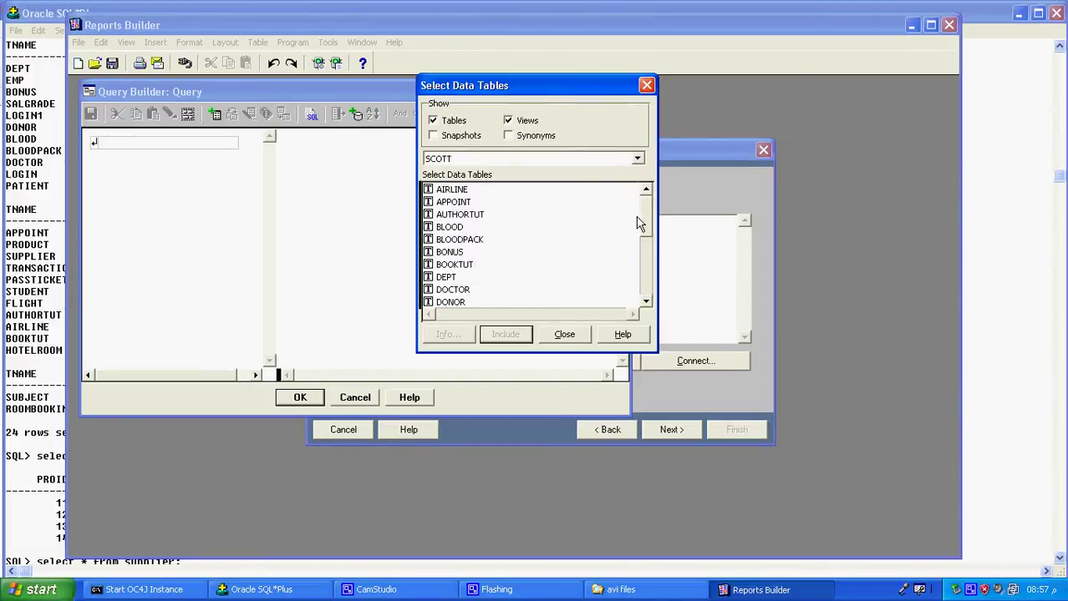
- Build a query on the PRODUCT table selecting the PROID and PRONAME columns
left_click_drag(646, 222, 643, 290)
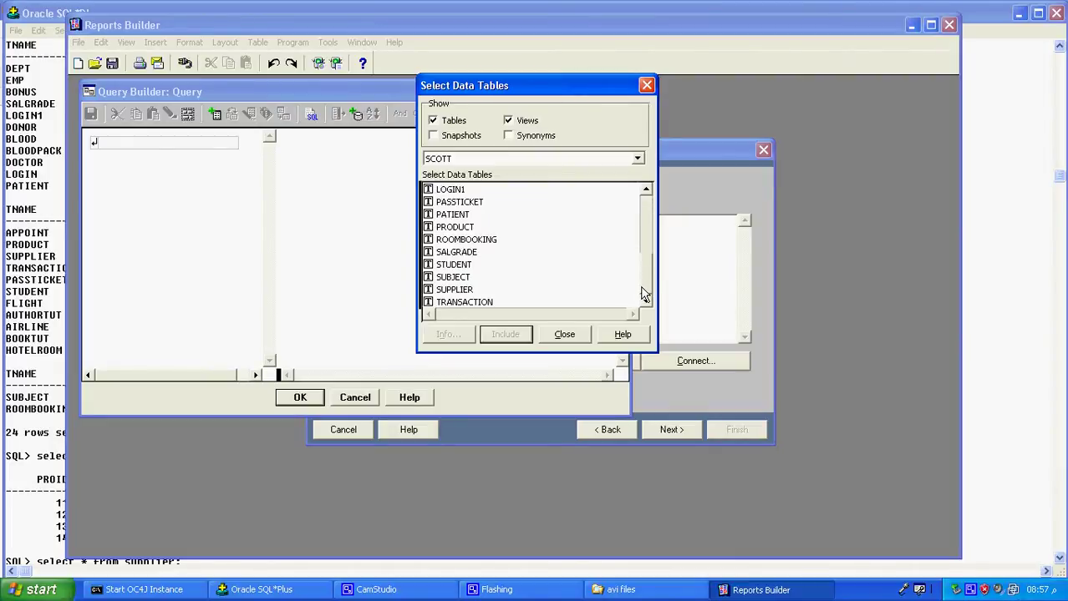
left_click(434, 230)
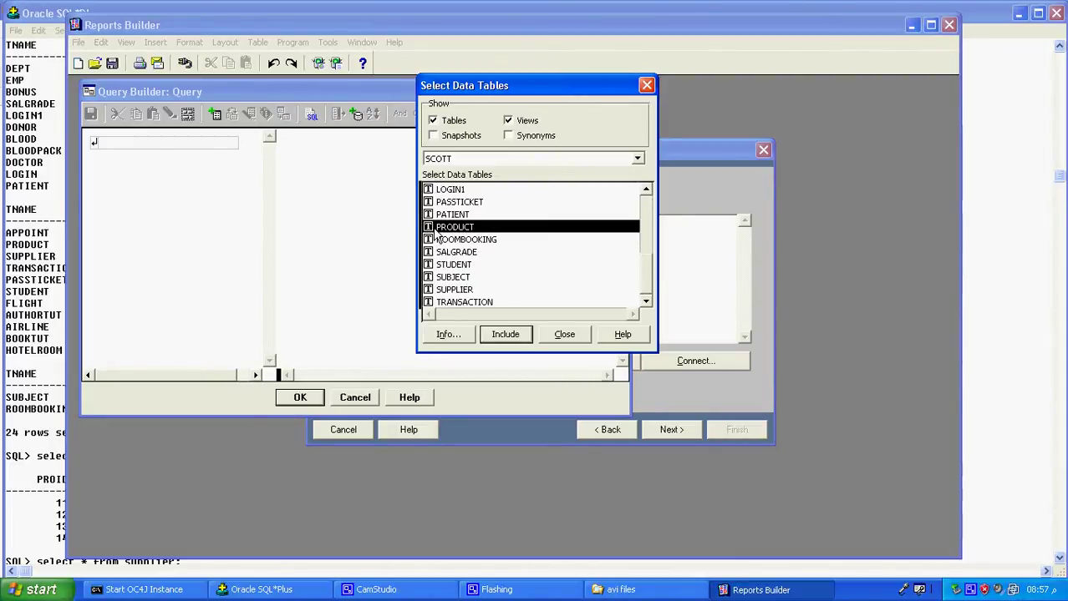
left_click(508, 338)
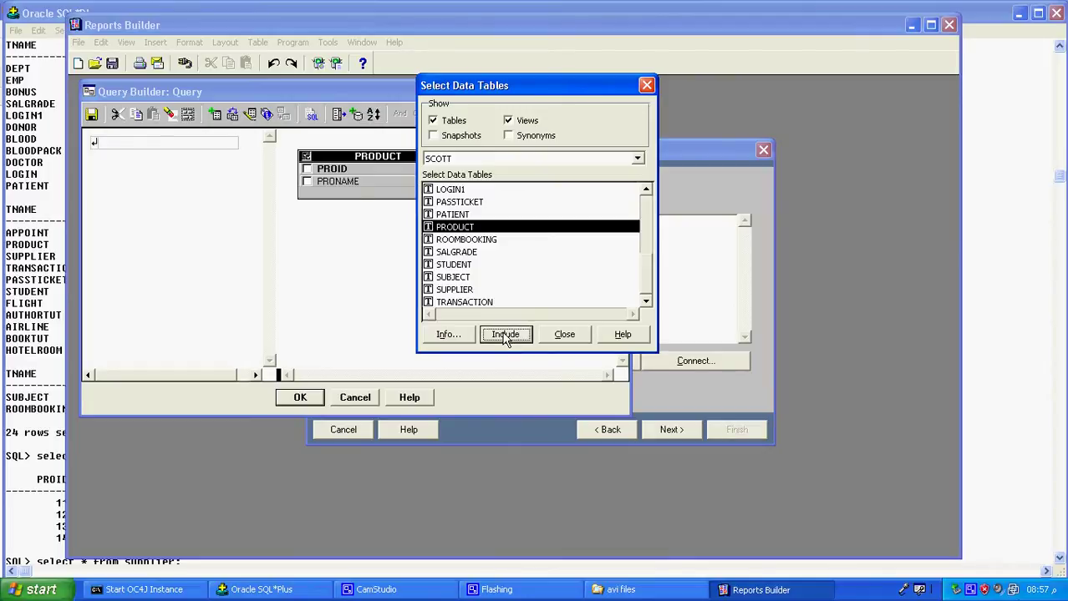
left_click(565, 337)
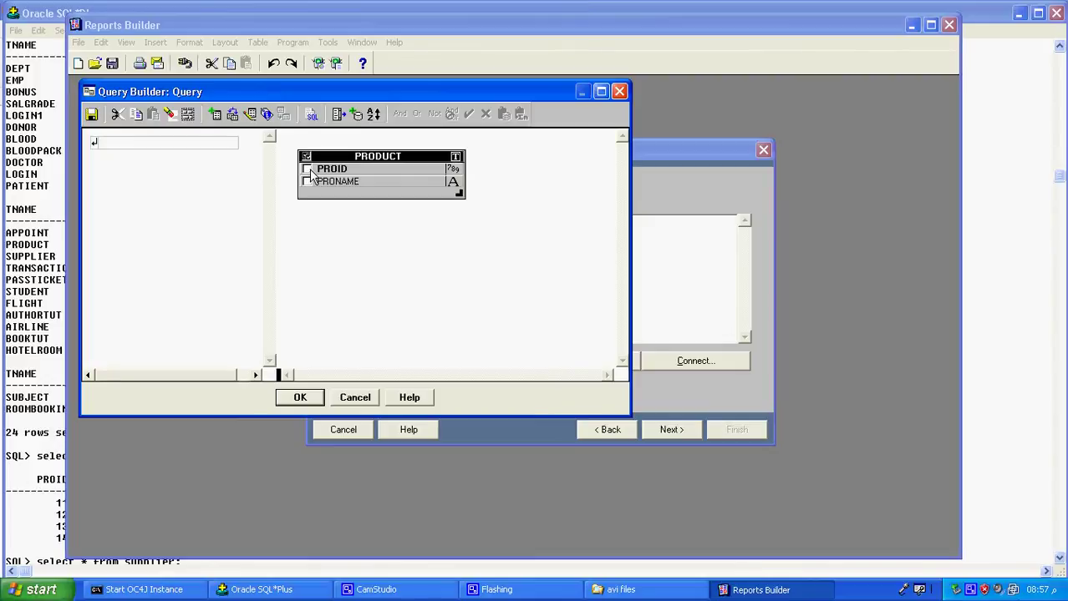
left_click(309, 169)
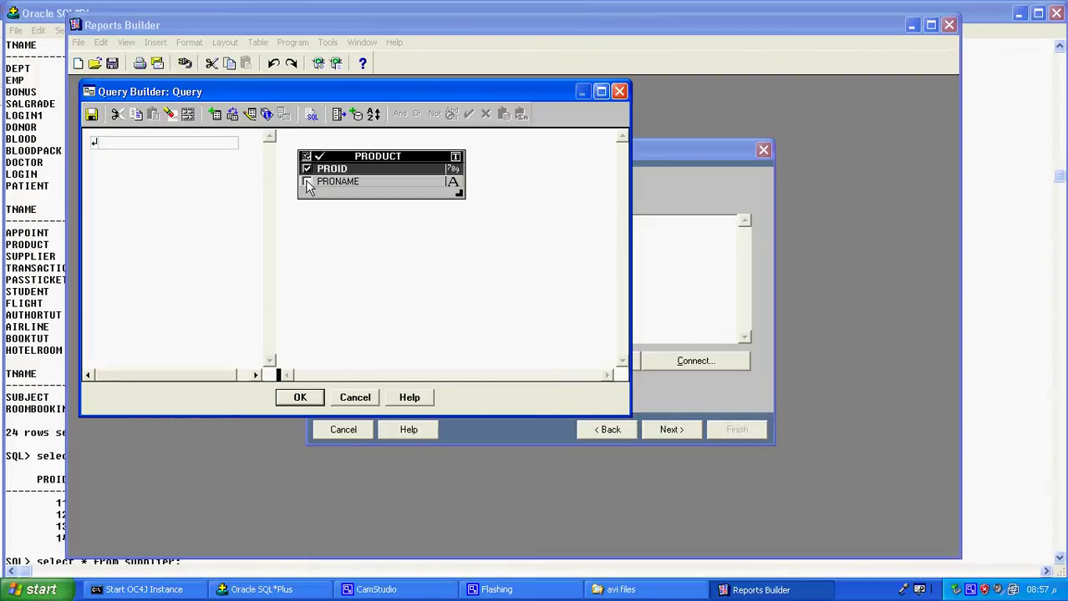
left_click(308, 182)
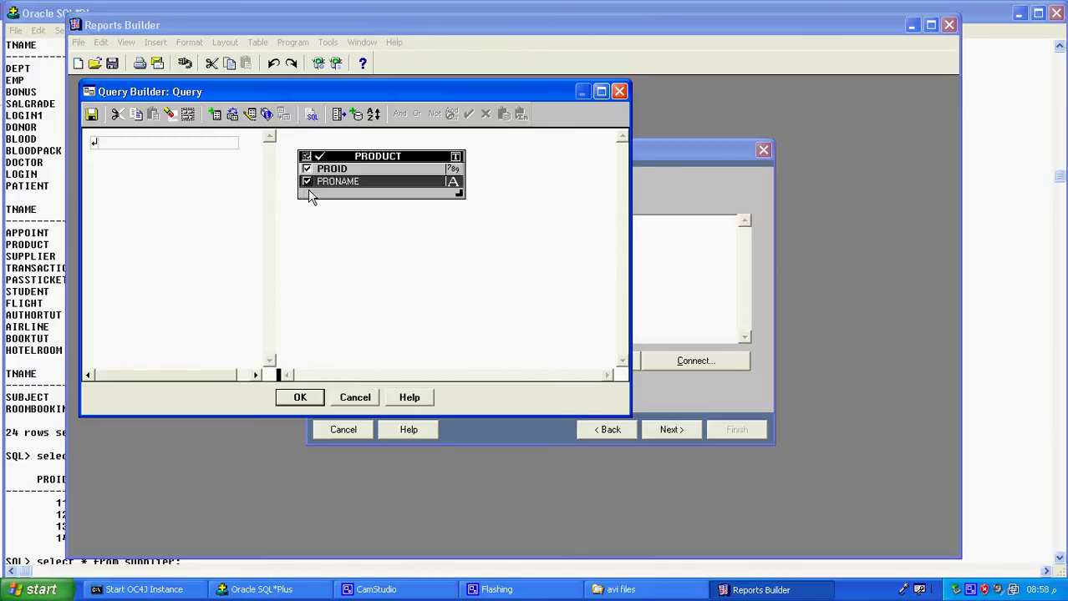
left_click(305, 399)
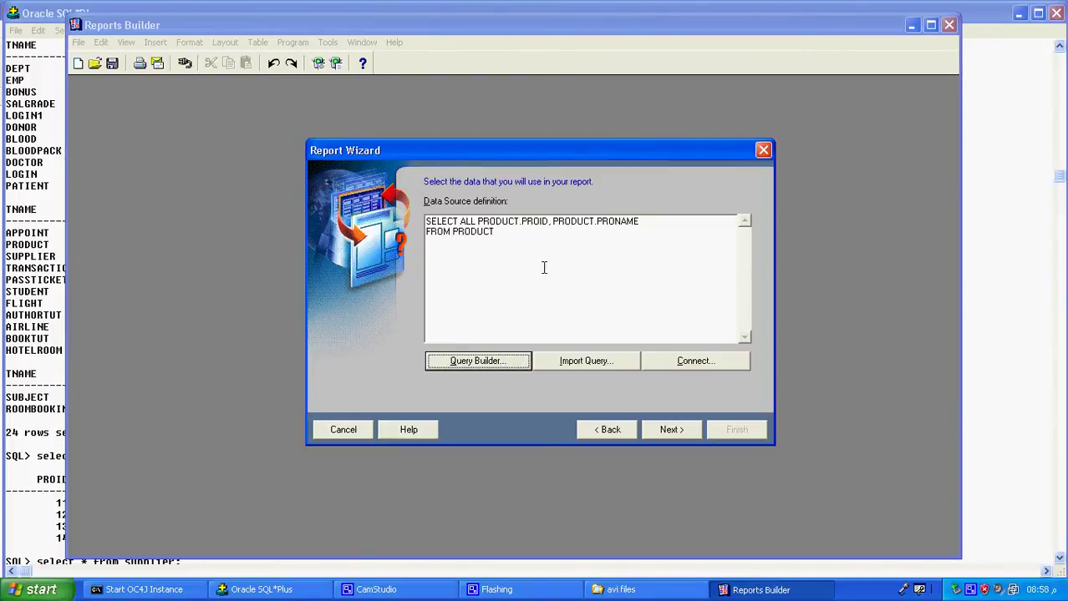
- Make PROID the group field and show both PROID and PRONAME as displayed fields
left_click(666, 431)
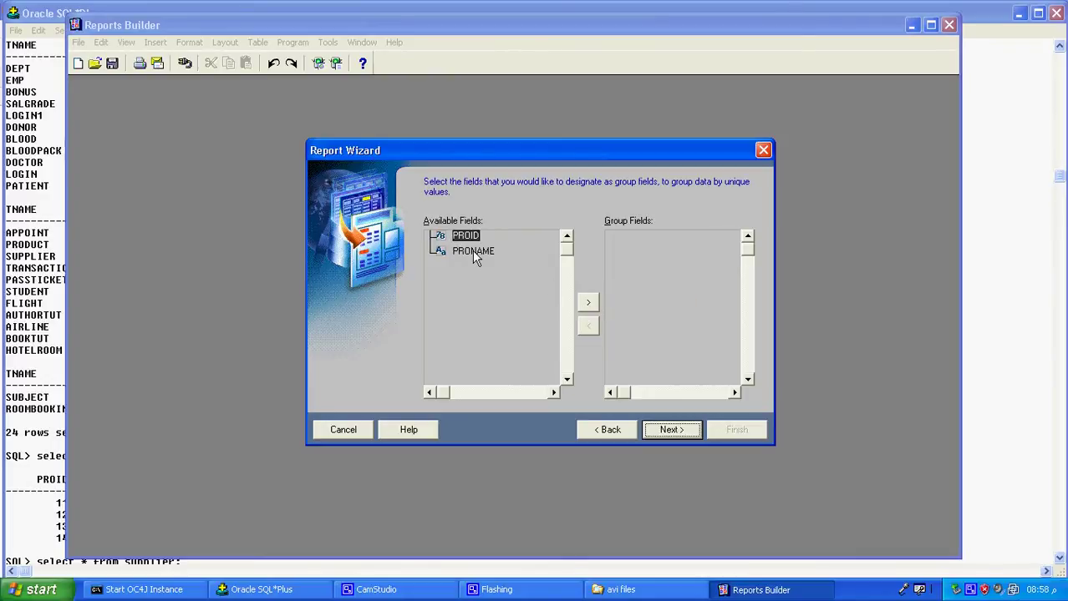
left_click(588, 303)
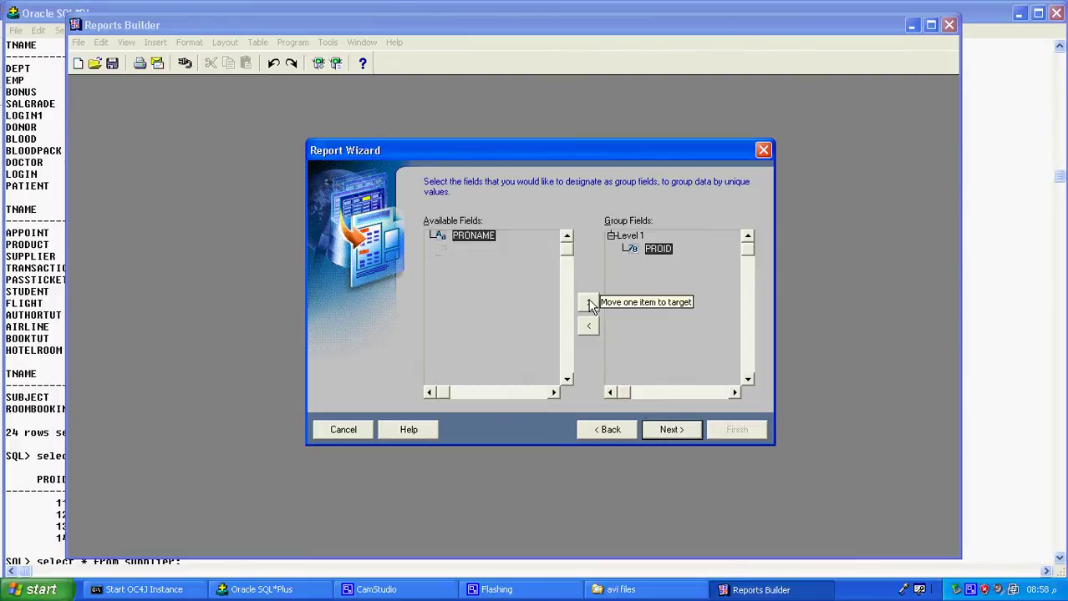
left_click(676, 439)
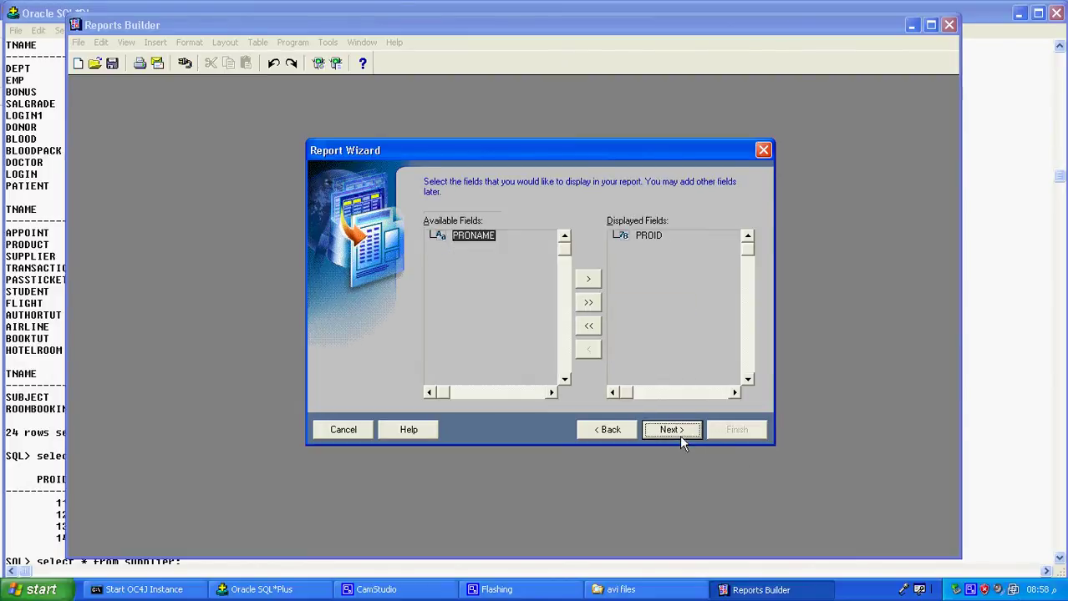
left_click(589, 280)
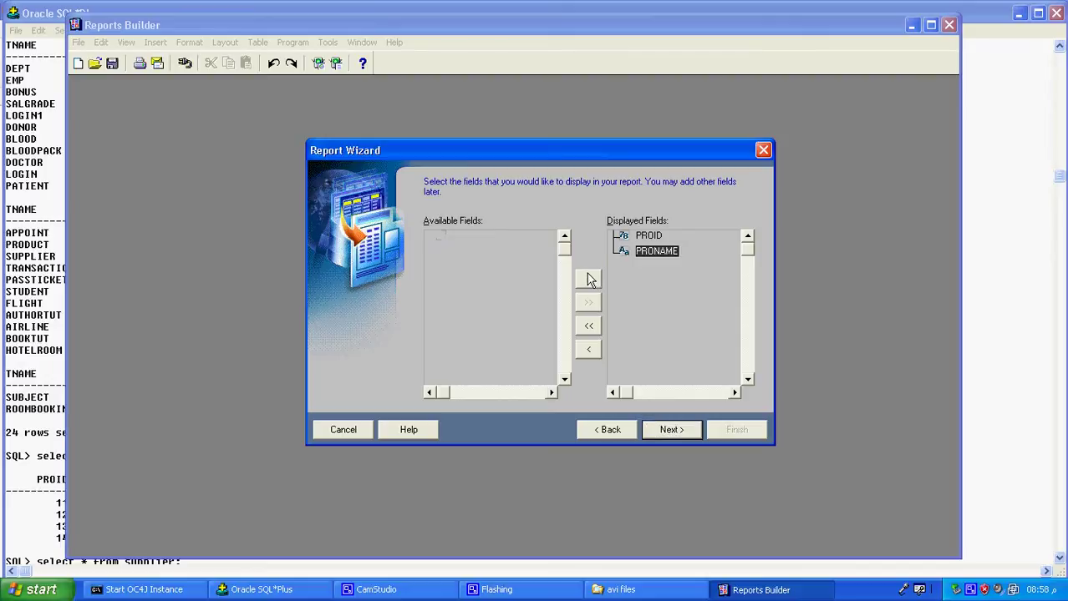
left_click(669, 432)
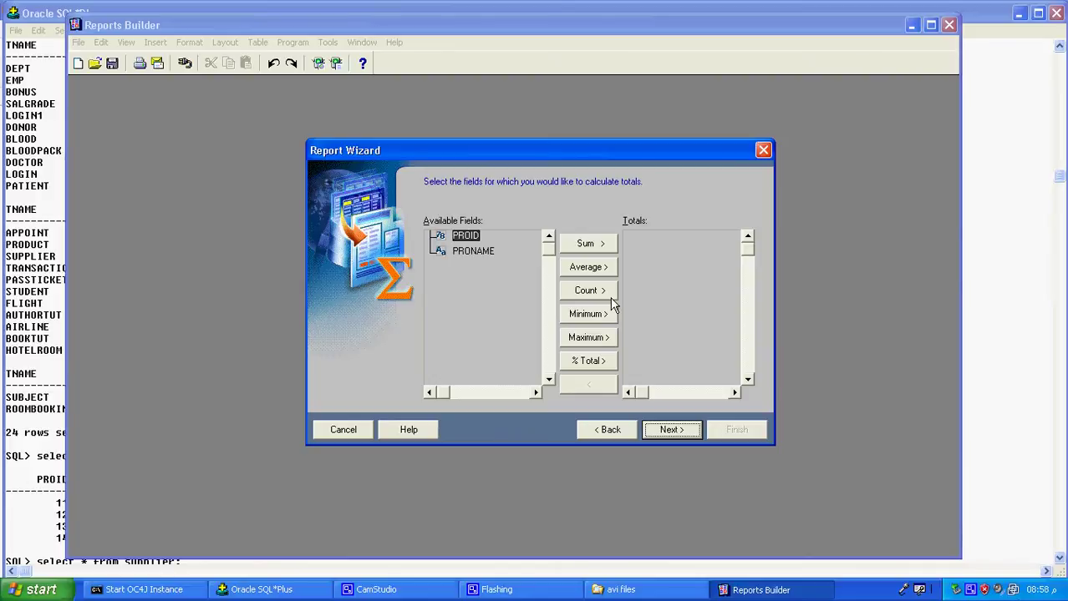
- Skip totals, keep default labels, and compare the predefined templates, keeping Beige
left_click(668, 429)
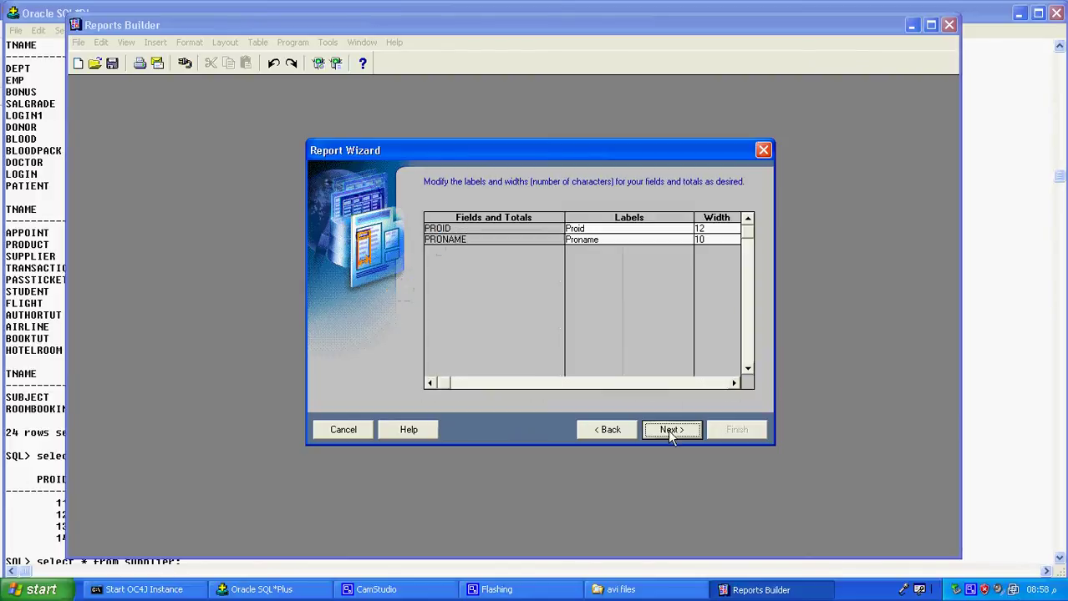
left_click(670, 432)
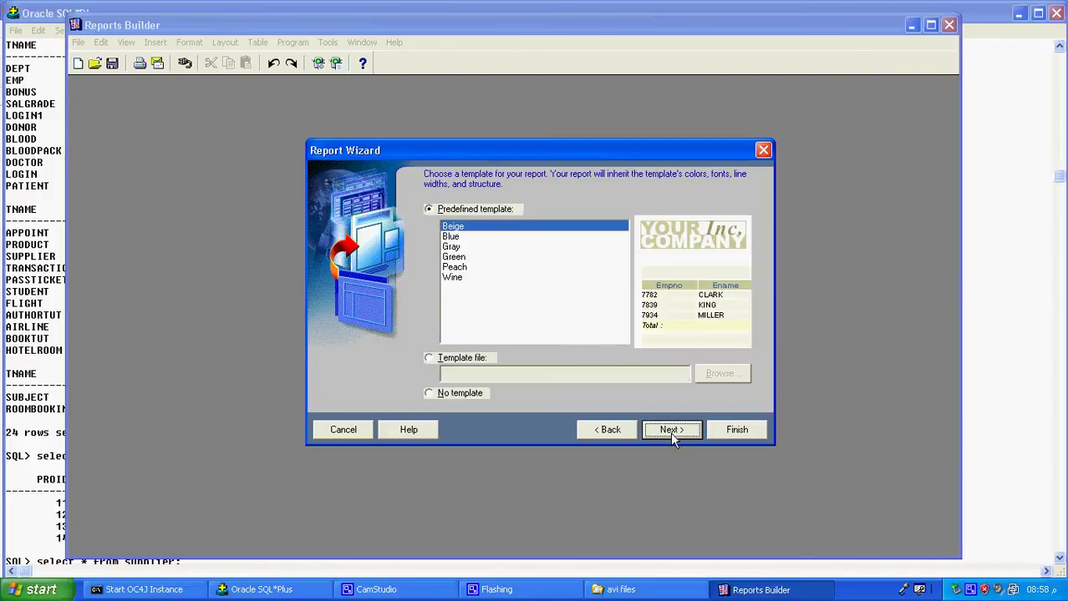
left_click(462, 258)
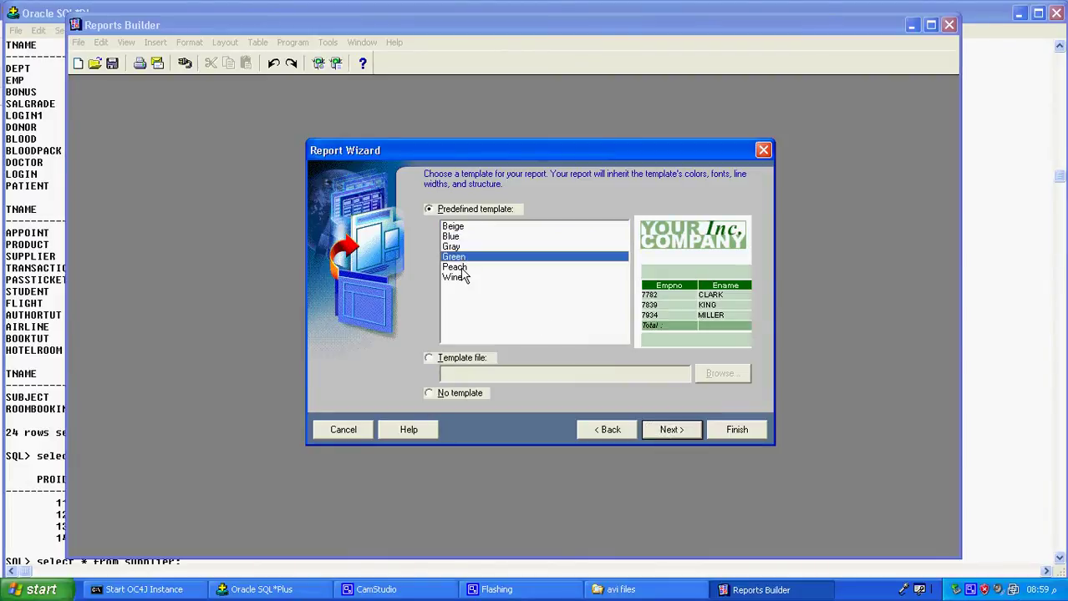
left_click(462, 267)
left_click(463, 278)
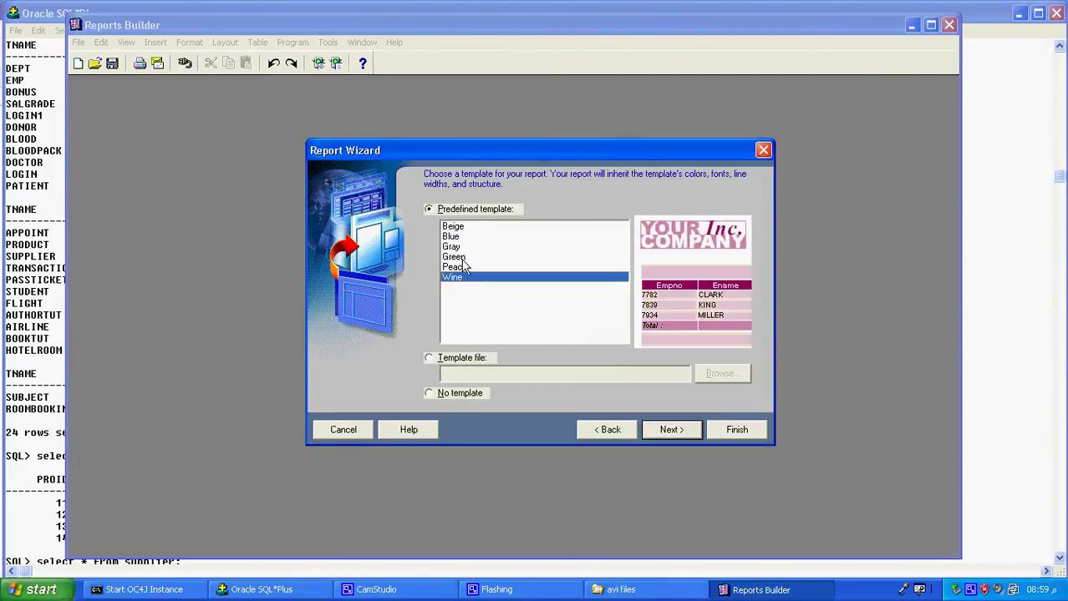
left_click(464, 247)
left_click(466, 238)
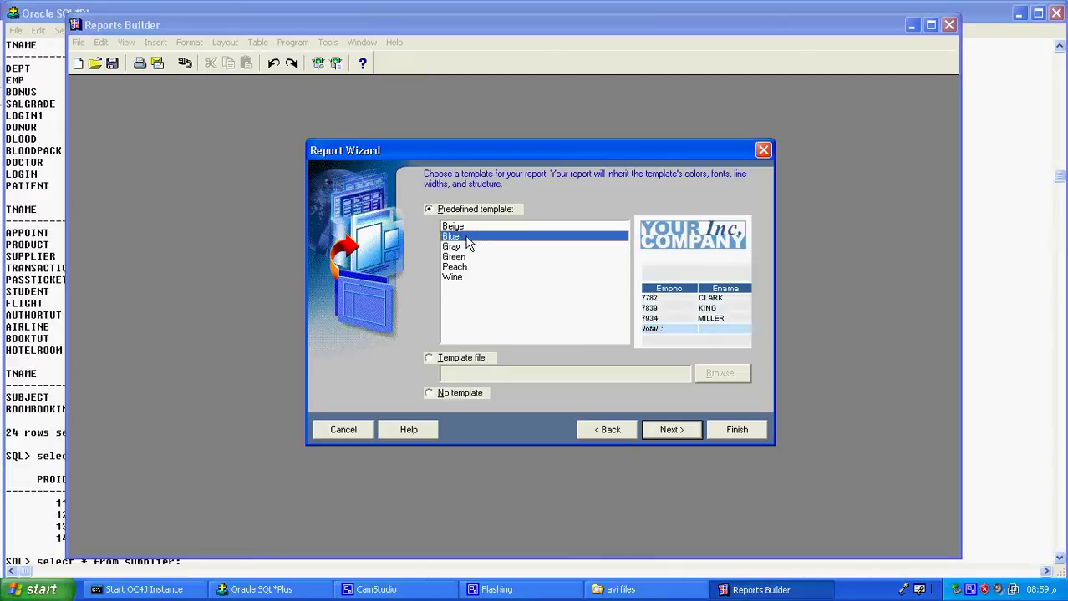
left_click(465, 229)
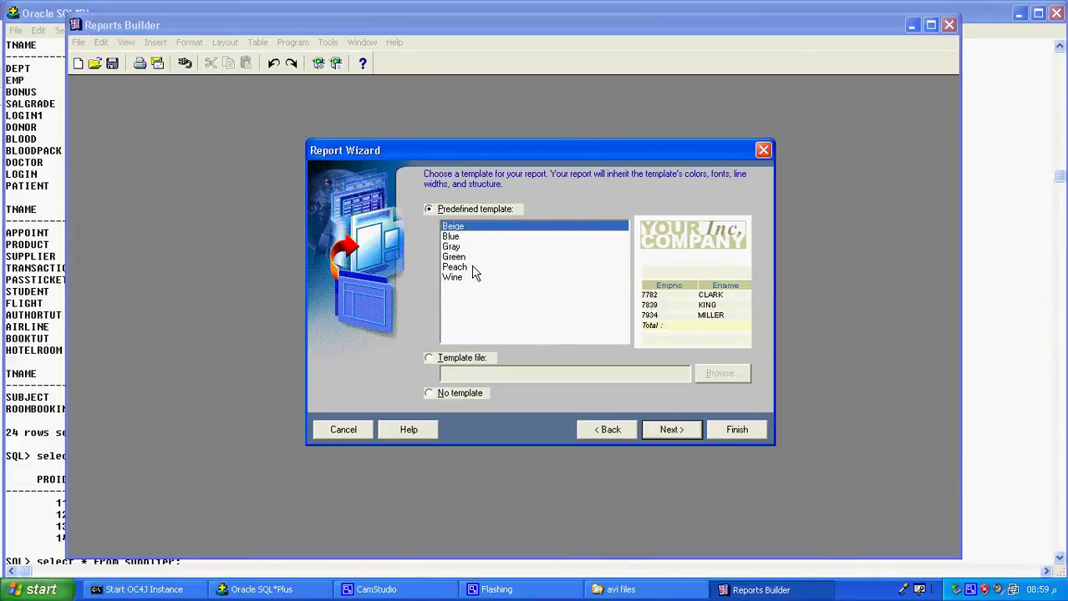
left_click(470, 258)
left_click(671, 431)
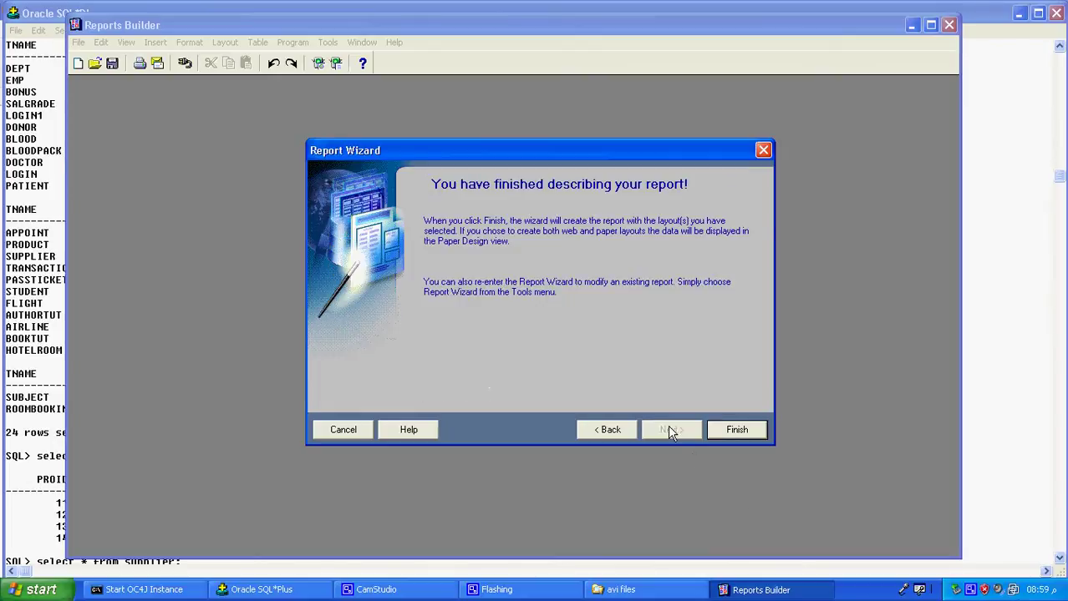
- Finish the wizard to generate the MODULE1 report
left_click(734, 430)
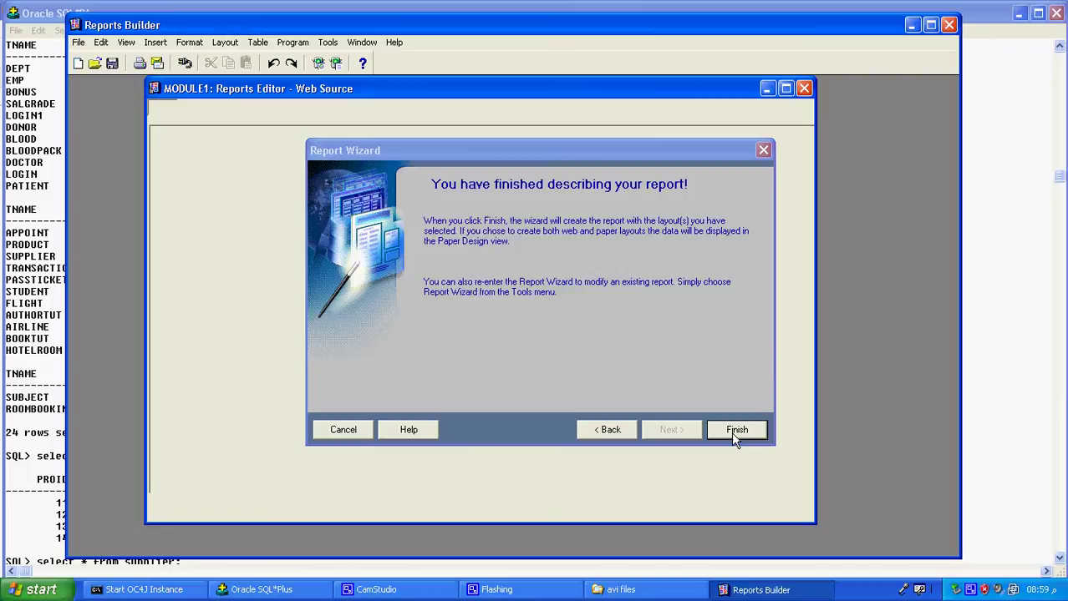
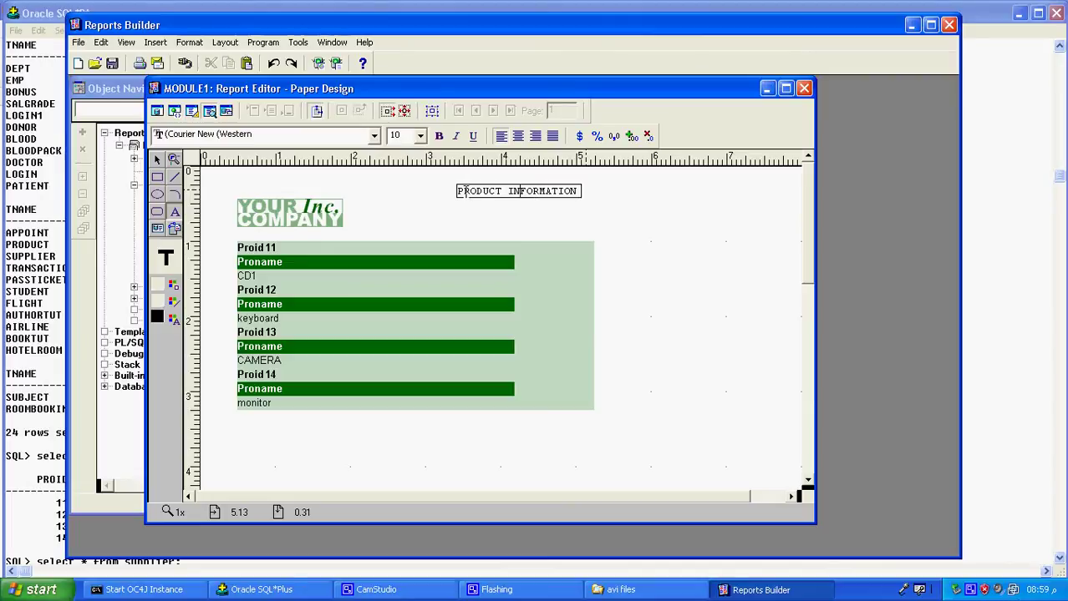
- Set the PRODUCT INFORMATION title text to 18 point
left_click_drag(456, 191, 585, 192)
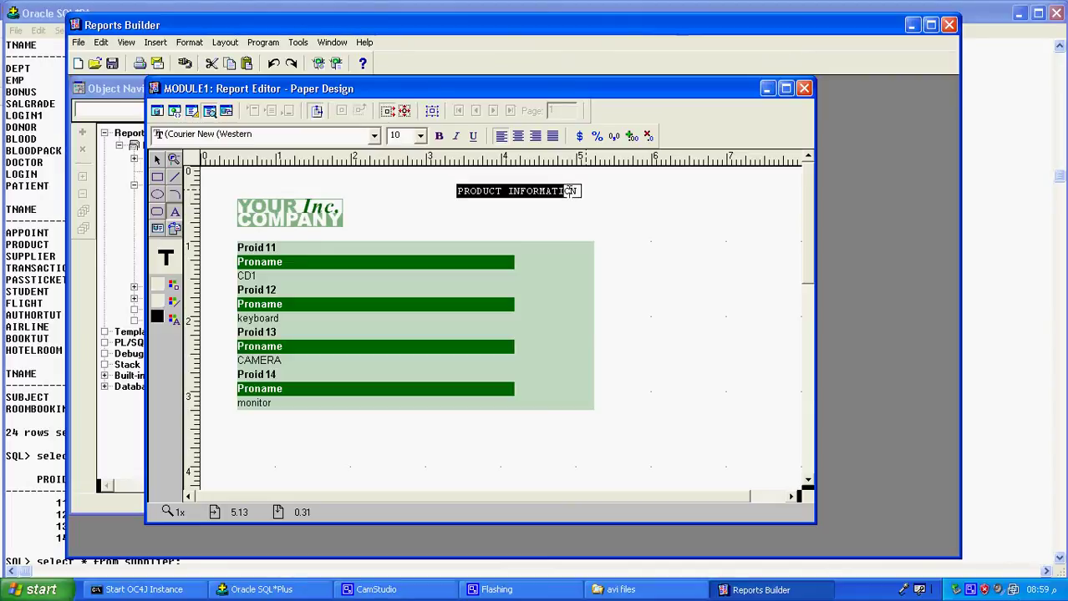
left_click(420, 136)
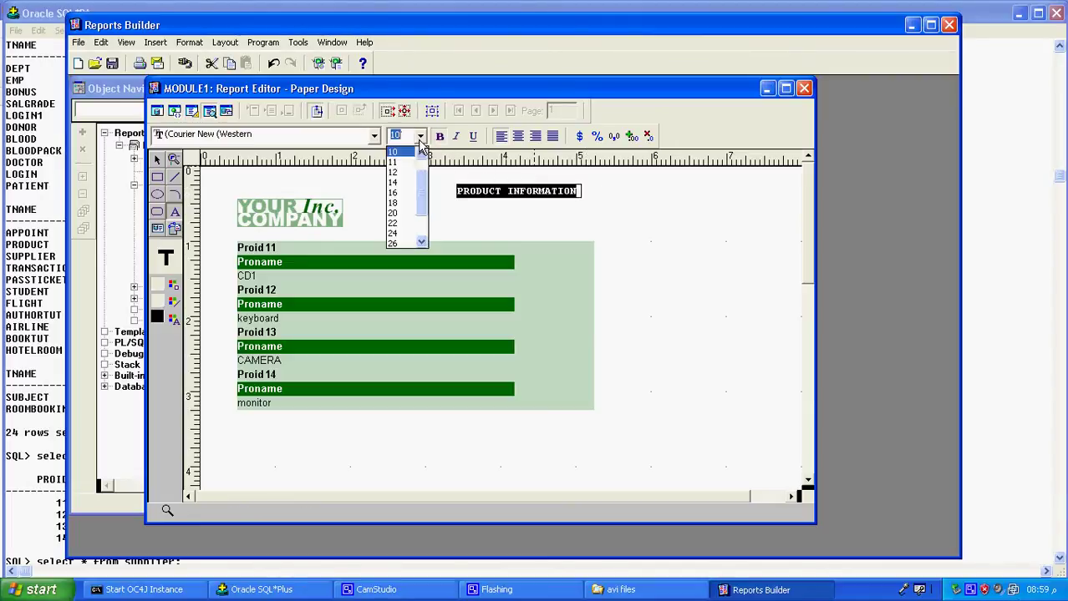
left_click(392, 202)
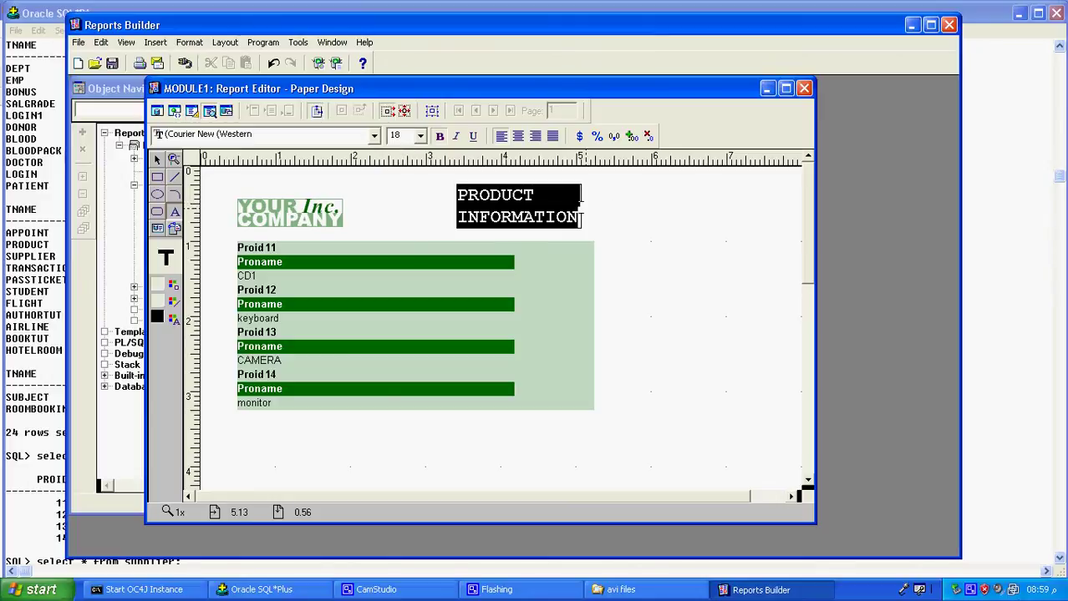
left_click(652, 206)
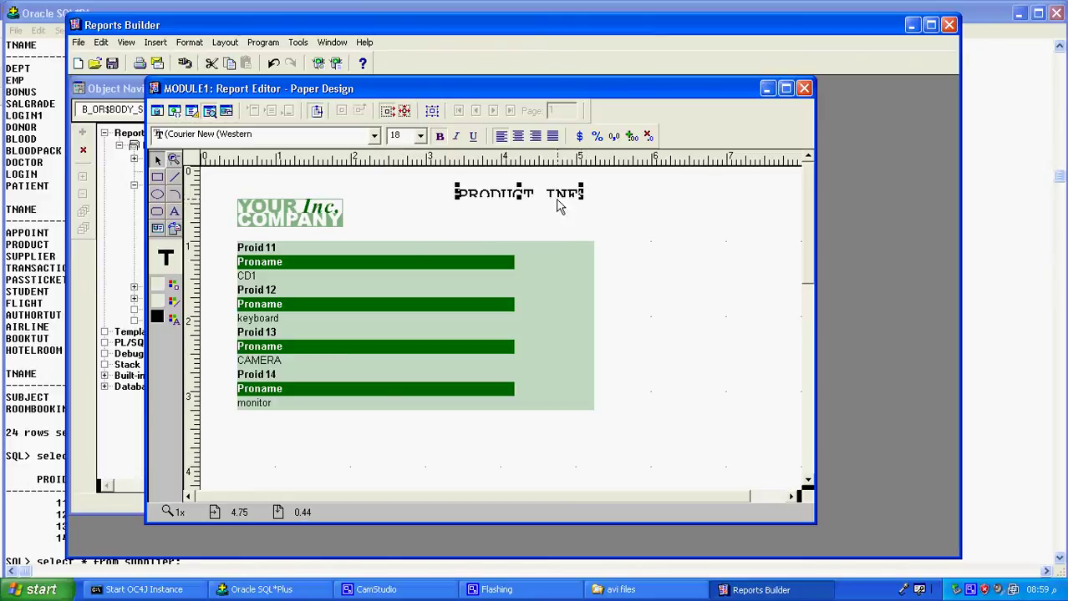
- Make the title's frame taller and wider so the whole title fits on one line
left_click_drag(519, 206, 520, 213)
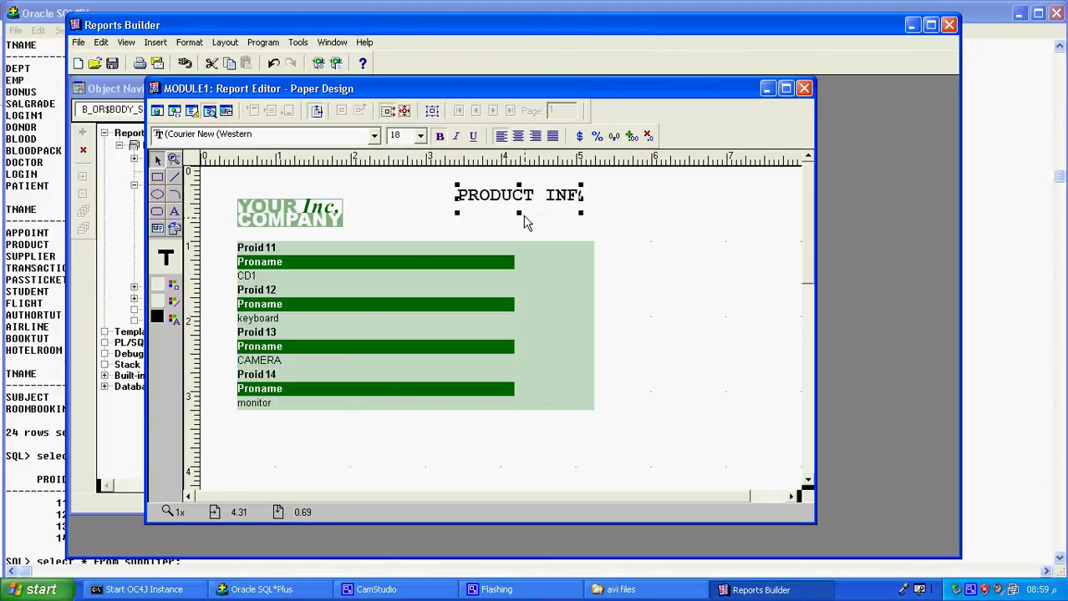
left_click(582, 204)
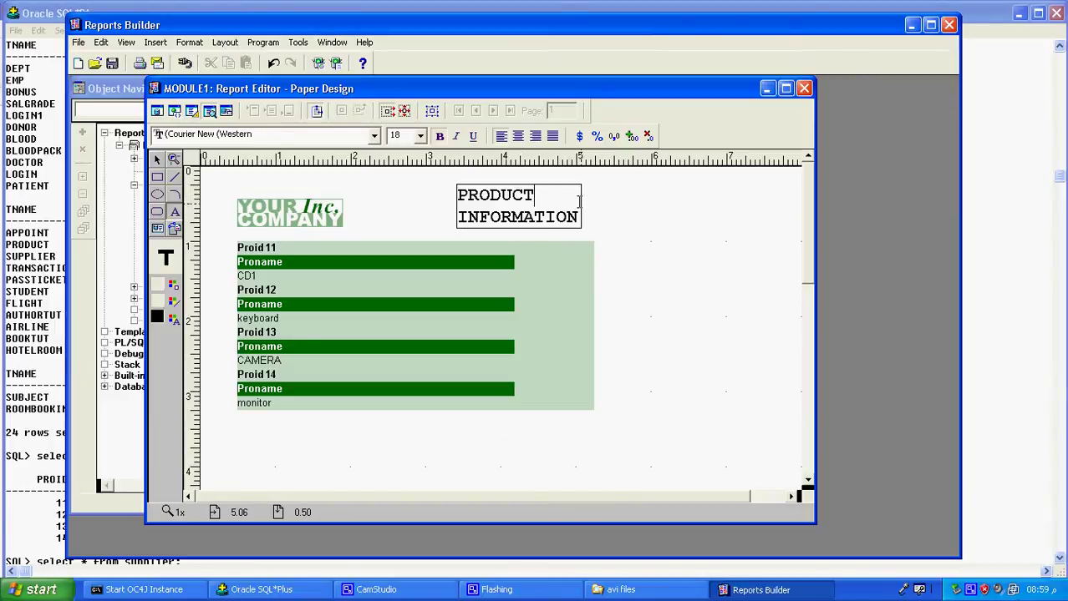
left_click(650, 207)
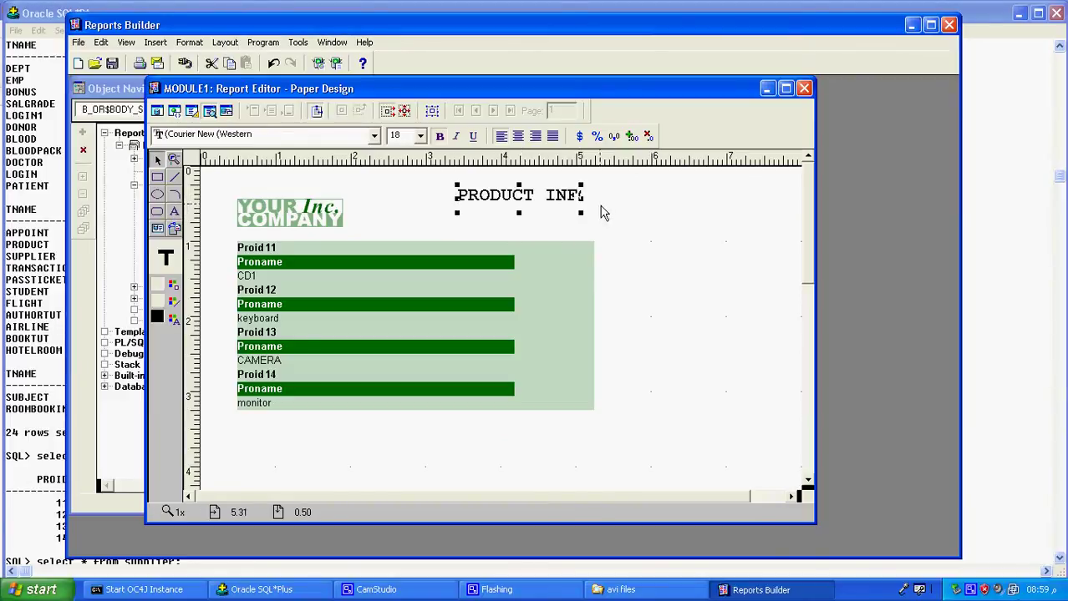
left_click_drag(583, 207, 703, 214)
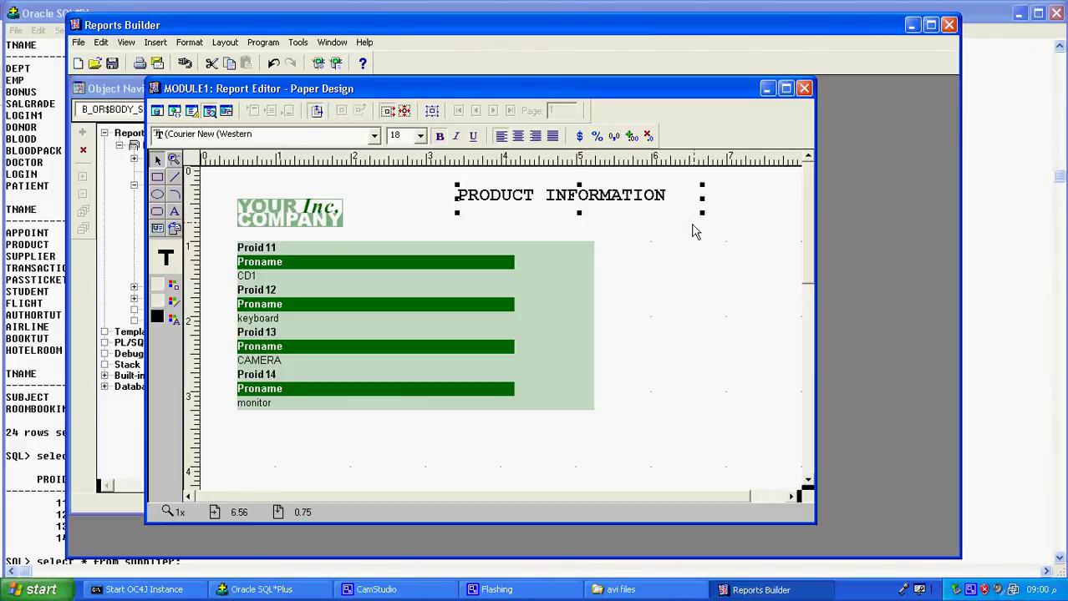
left_click(389, 265)
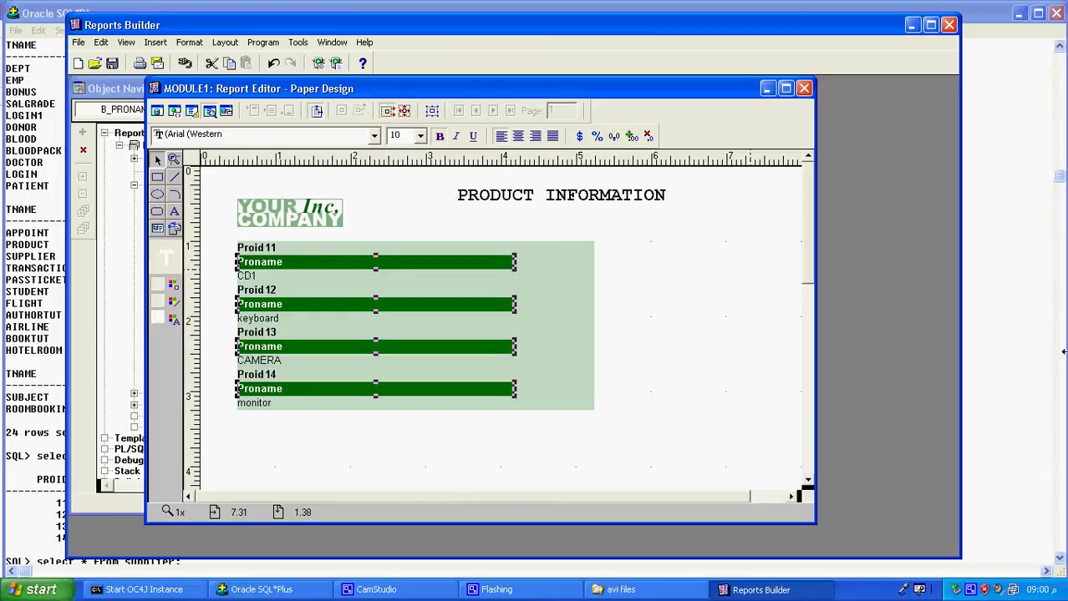
- Rename the Proname label to 'Product name'
left_click(248, 263)
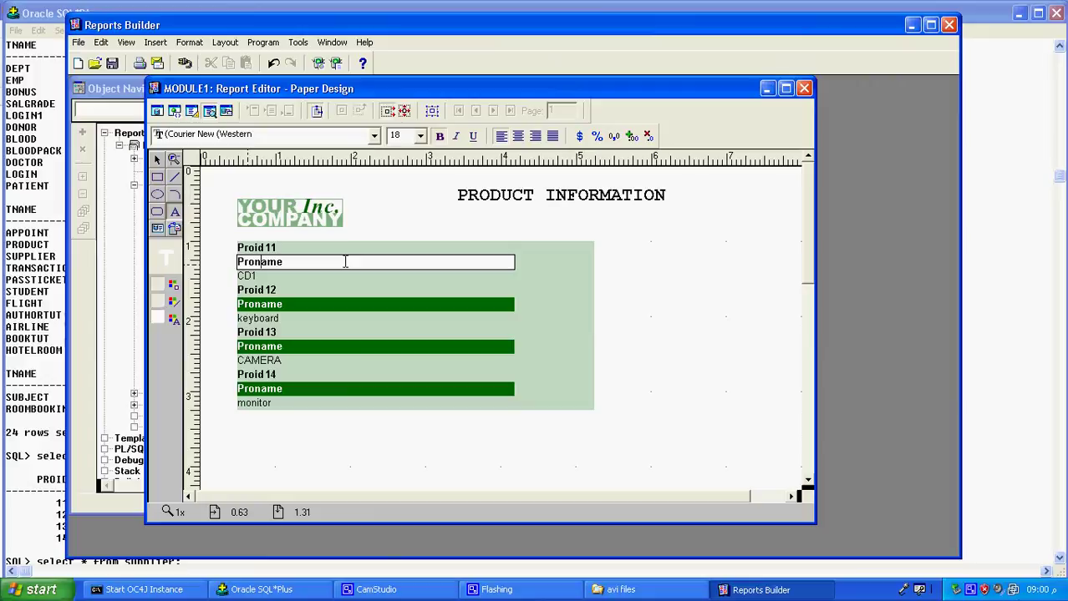
key("BackSpace")
type("oduct")
left_click(259, 249)
- Rename the Proid labels to 'Product id'
left_click(249, 253)
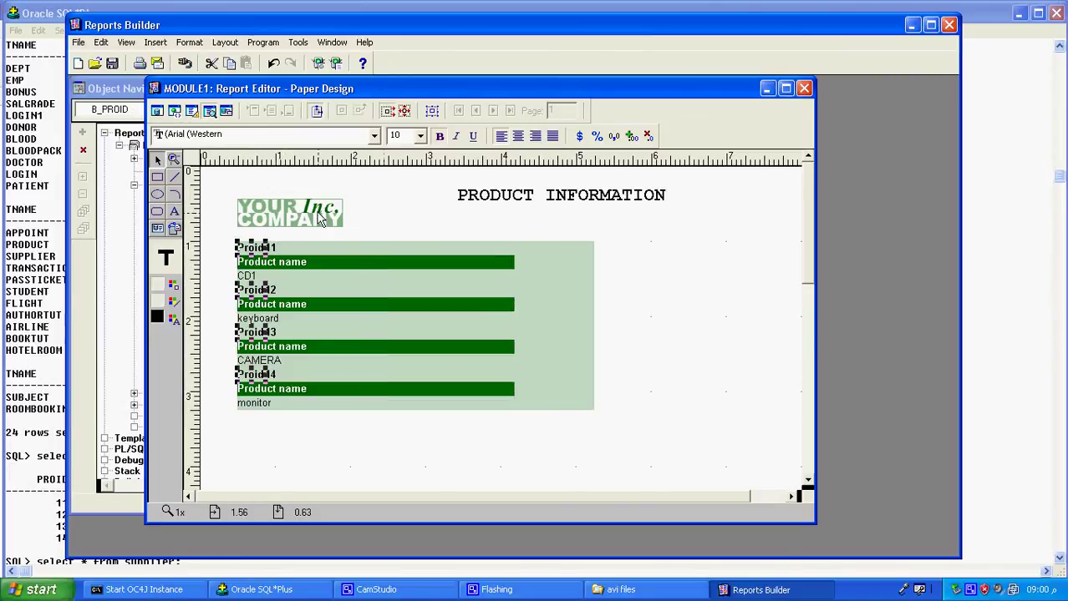
left_click(260, 249)
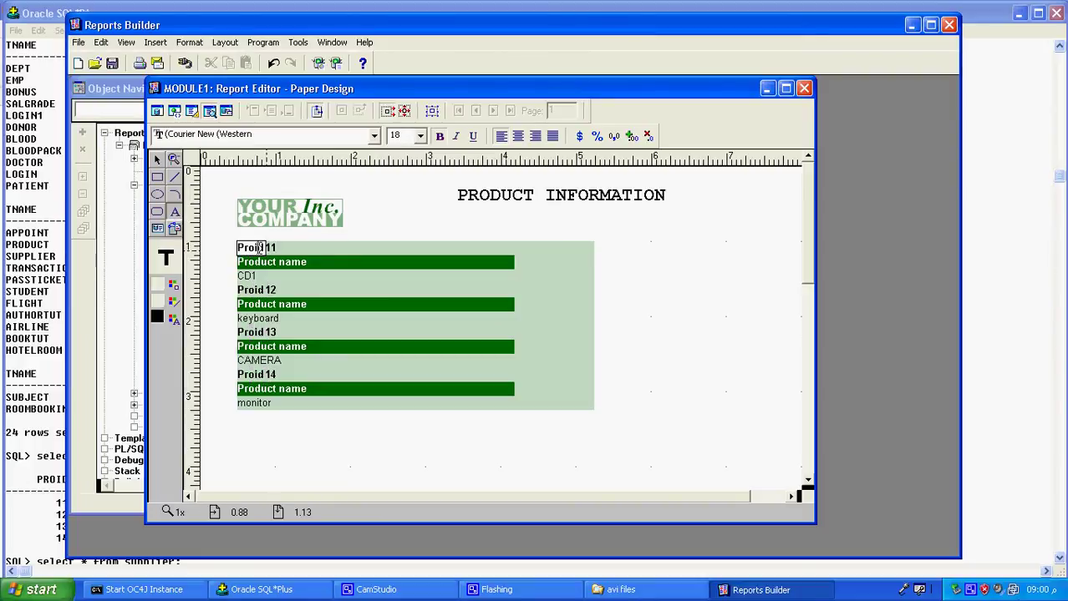
key("BackSpace")
key("BackSpace")
type("du")
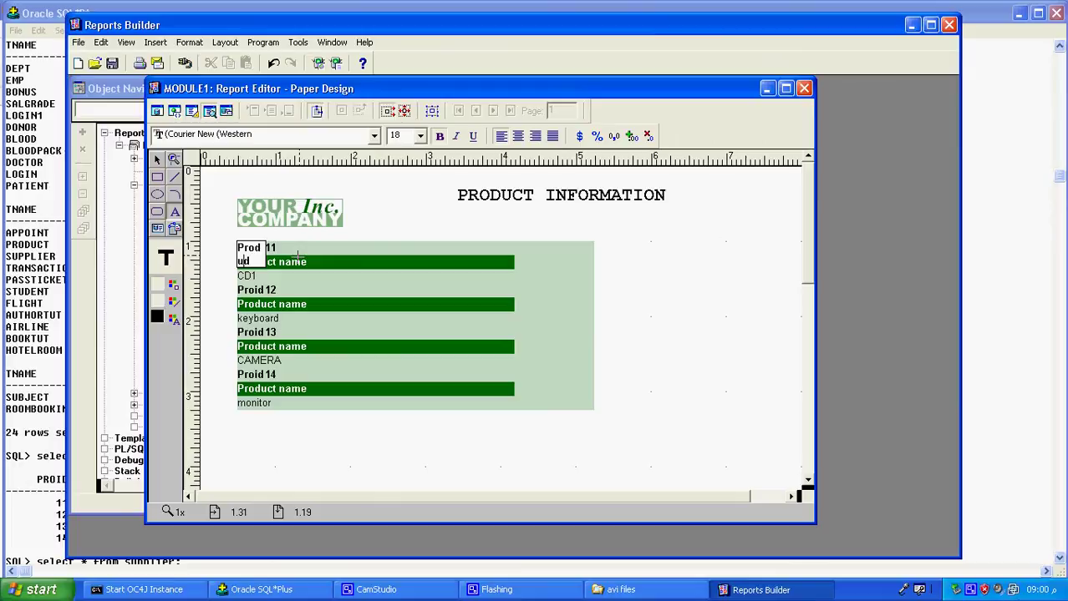
type("ct id")
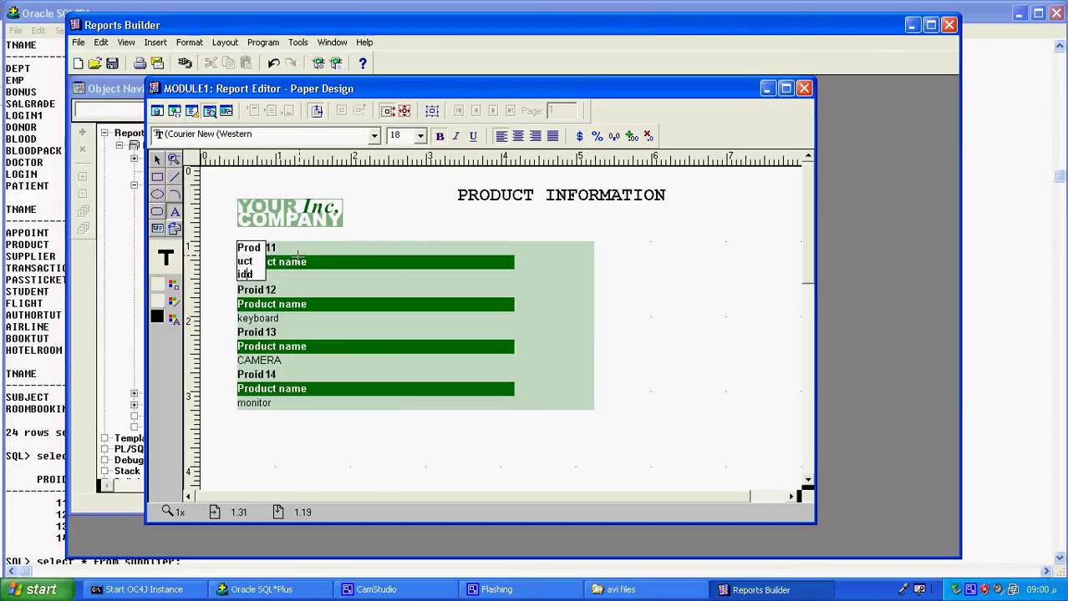
key("Delete")
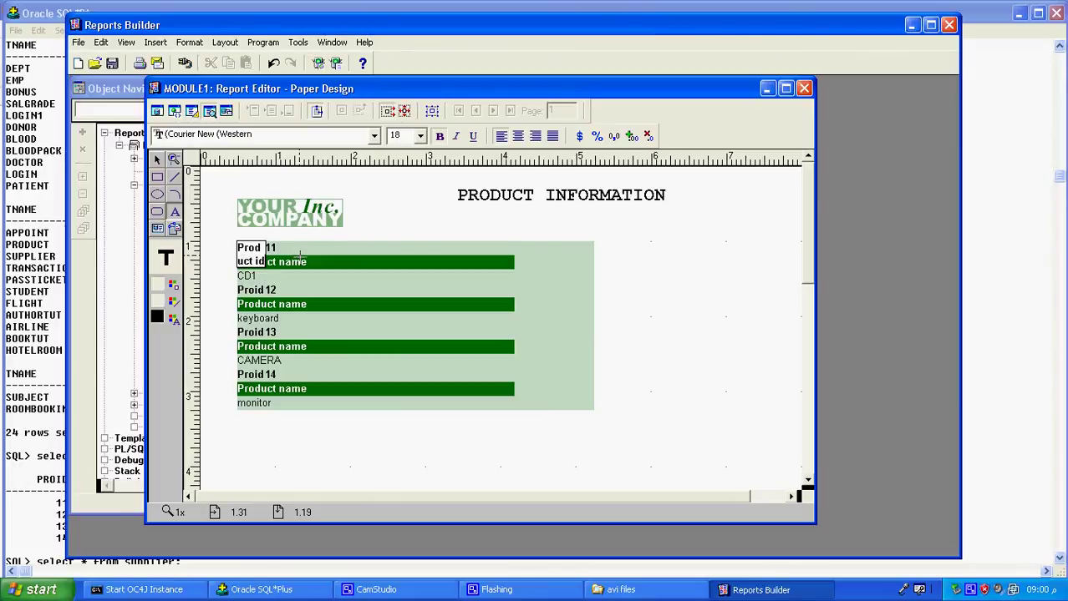
left_click(581, 282)
- Widen the id labels so 'Product id' fits fully
left_click_drag(265, 254, 311, 257)
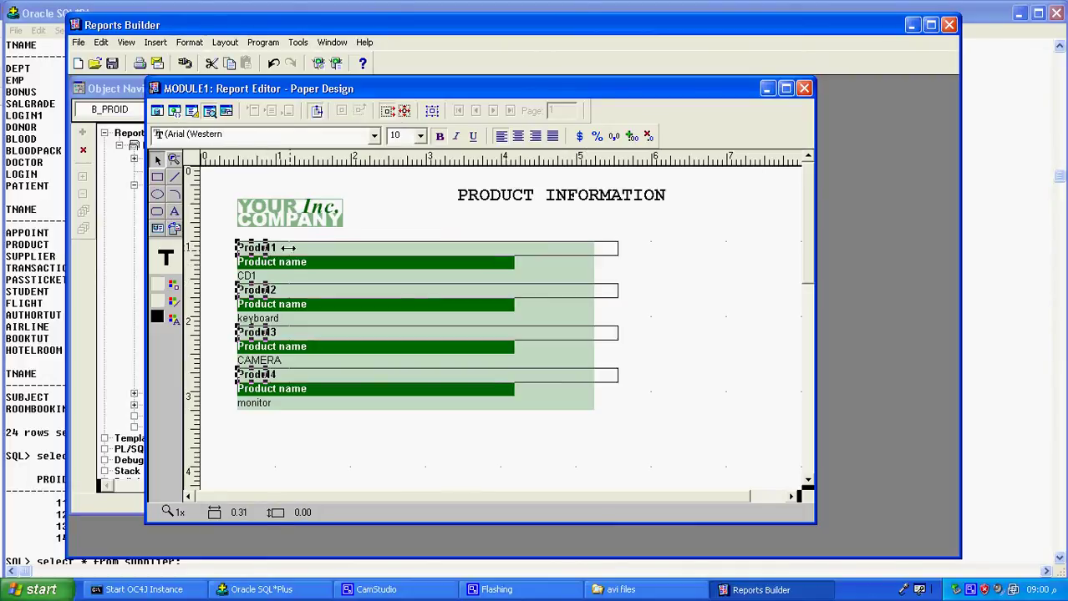
left_click(418, 439)
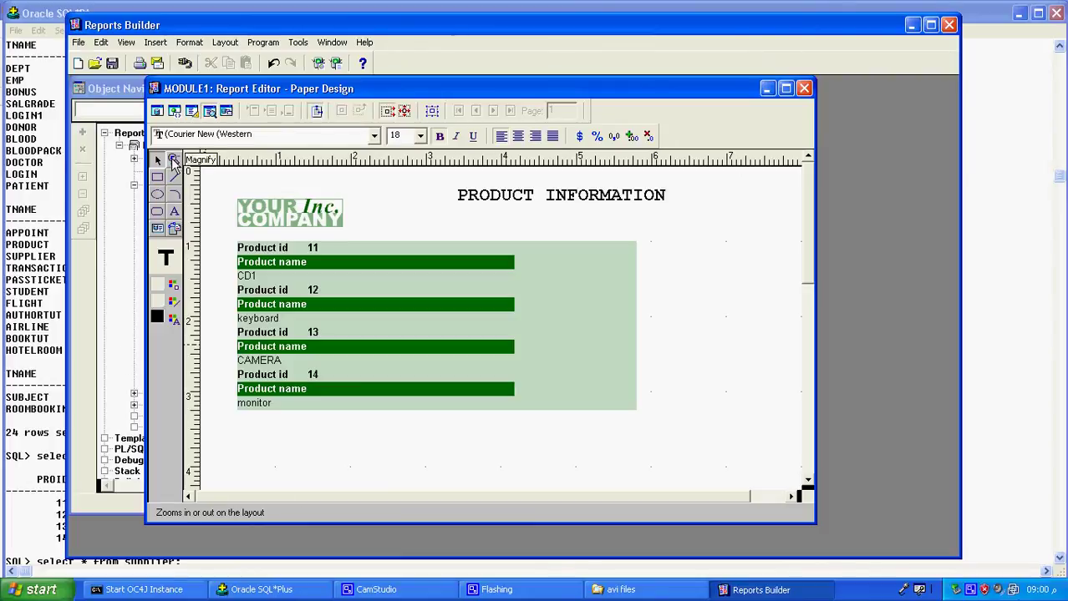
left_click(116, 230)
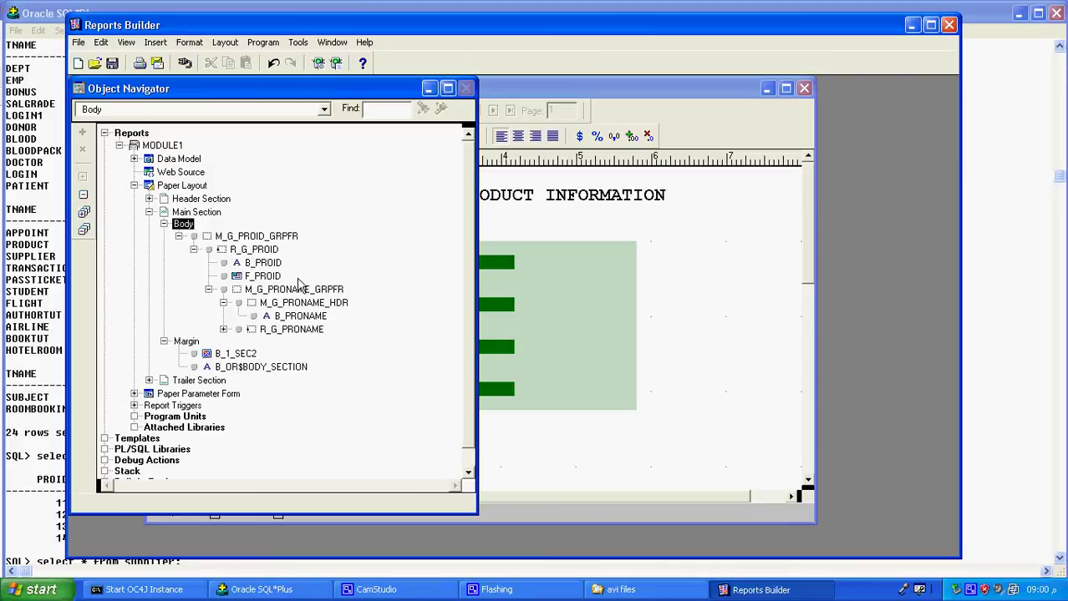
- Expand the Data Model, Groups, G_PROID and Queries branches and select query Q_1
left_click(135, 160)
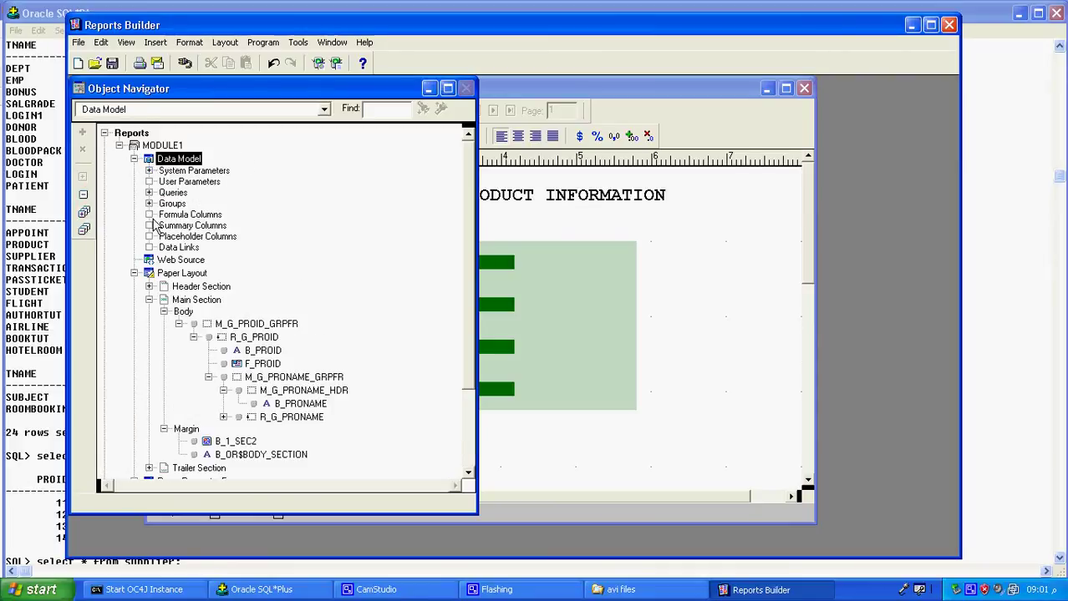
left_click(149, 205)
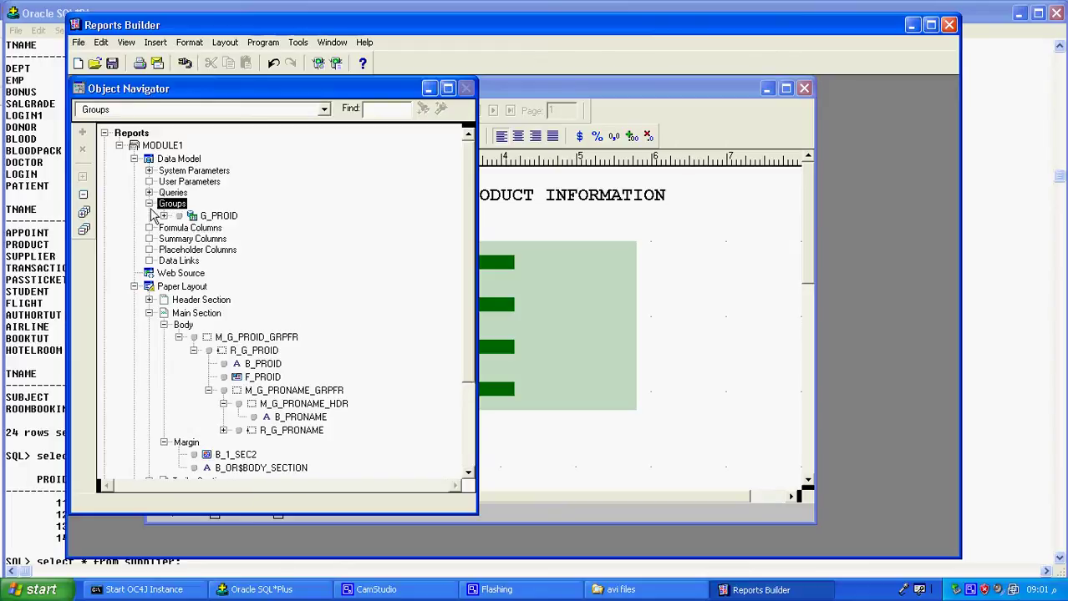
left_click(164, 215)
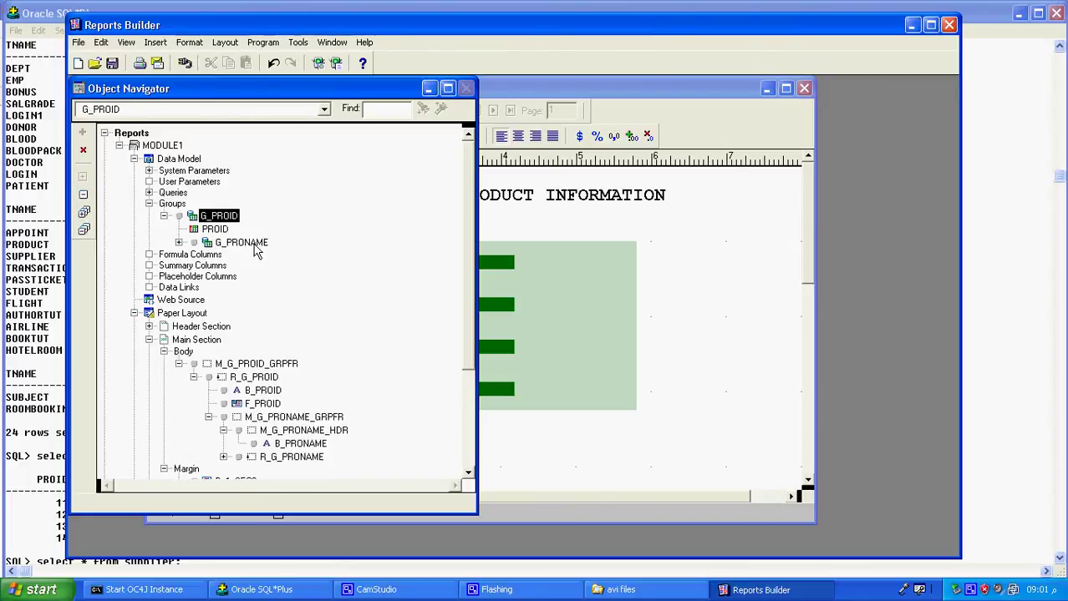
left_click(148, 193)
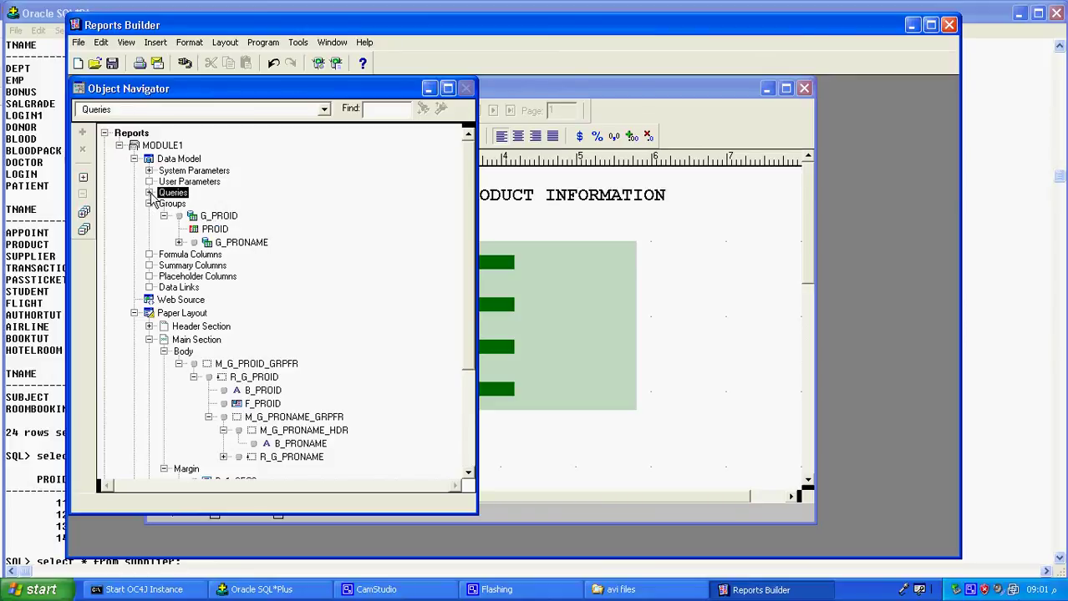
left_click(177, 207)
- Open Q_1's Property Inspector and view its SQL Query Statement, cancelling without changes
right_click(182, 207)
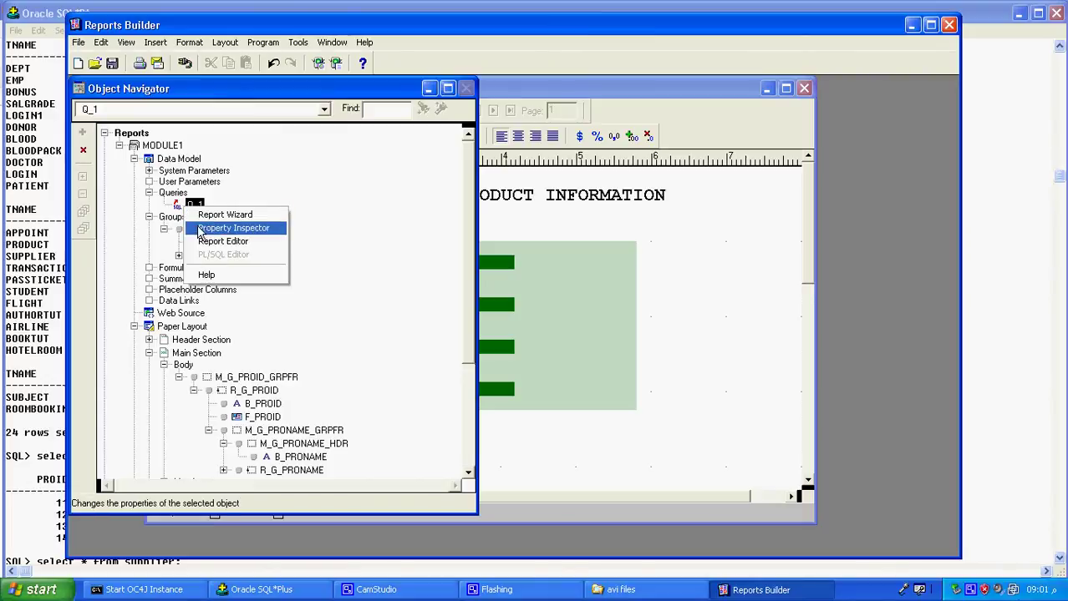
left_click(210, 228)
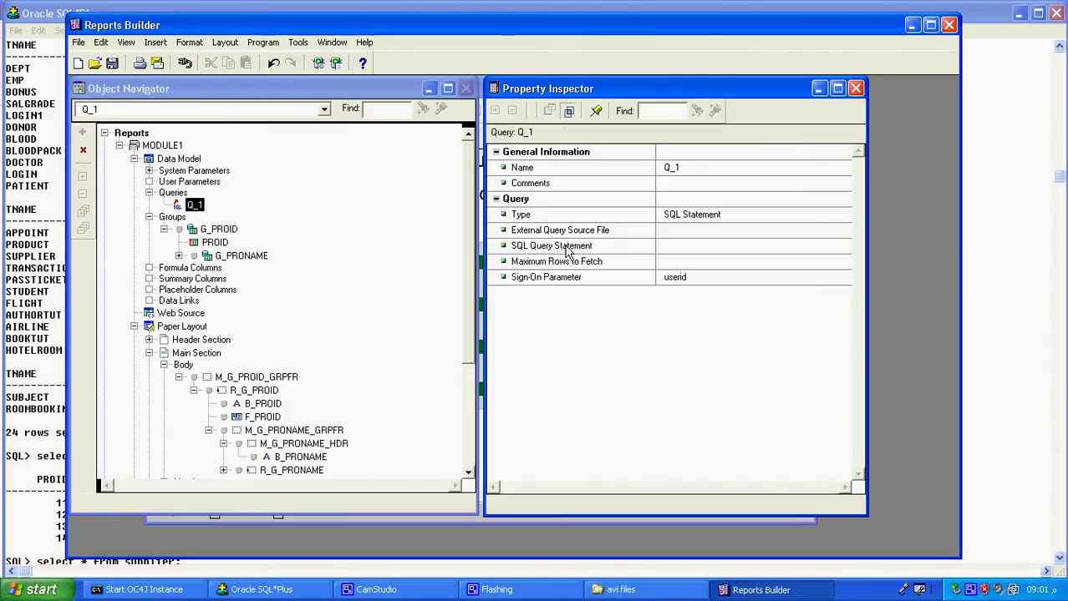
left_click(698, 248)
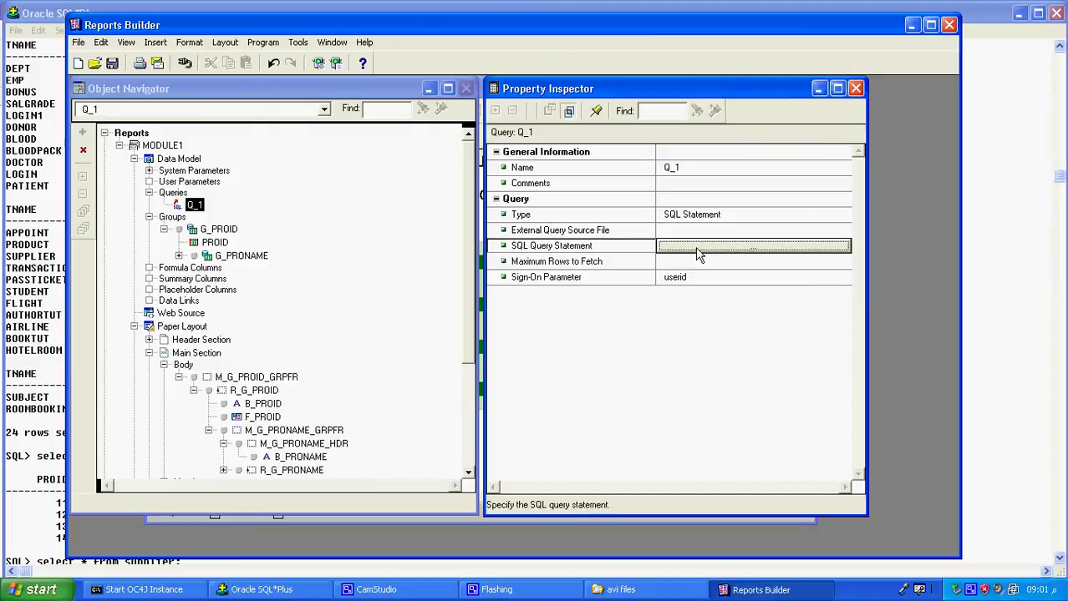
left_click(698, 249)
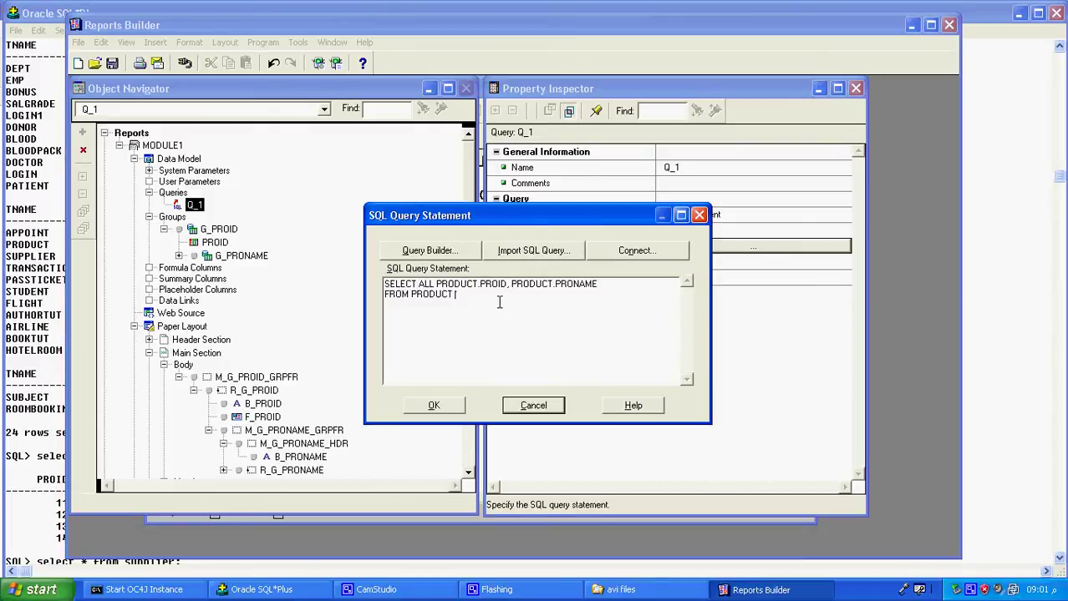
left_click(531, 408)
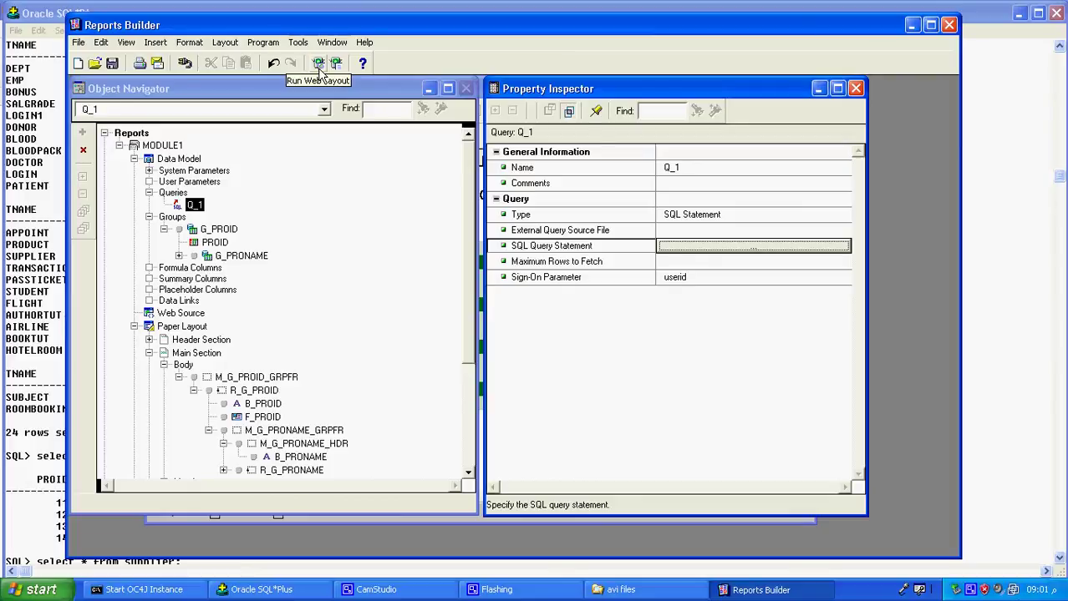
- Save the report as report1 in Reports Binary (*.rdf) format
left_click(78, 42)
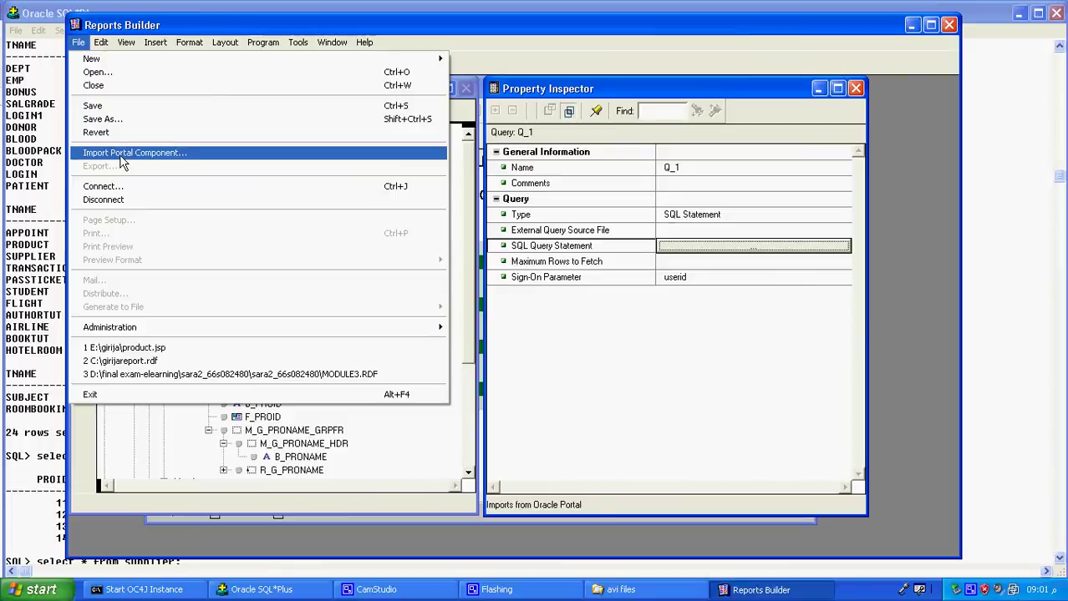
left_click(118, 122)
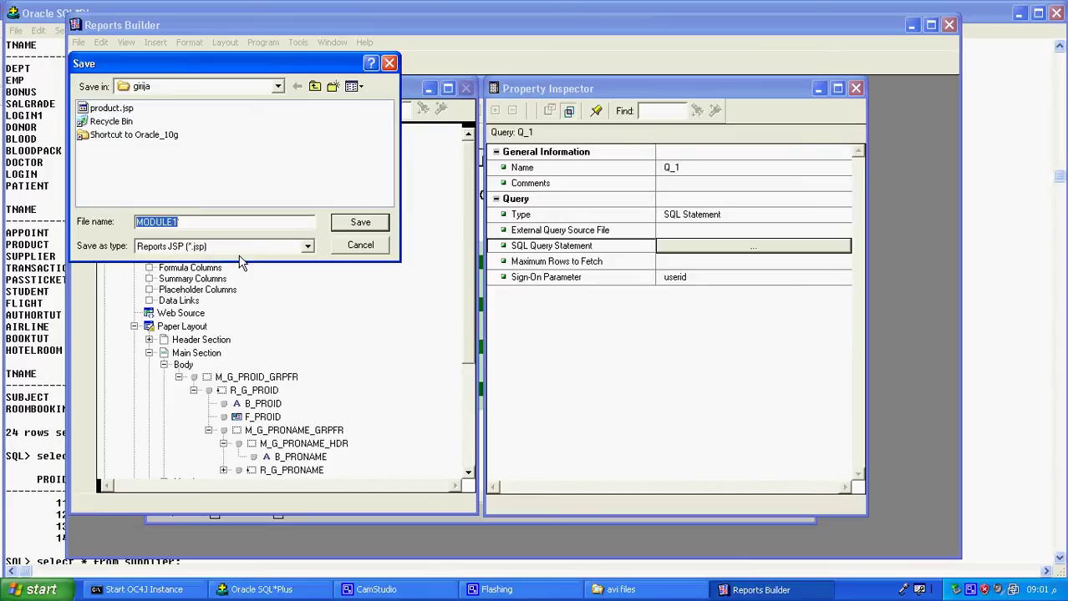
left_click(307, 247)
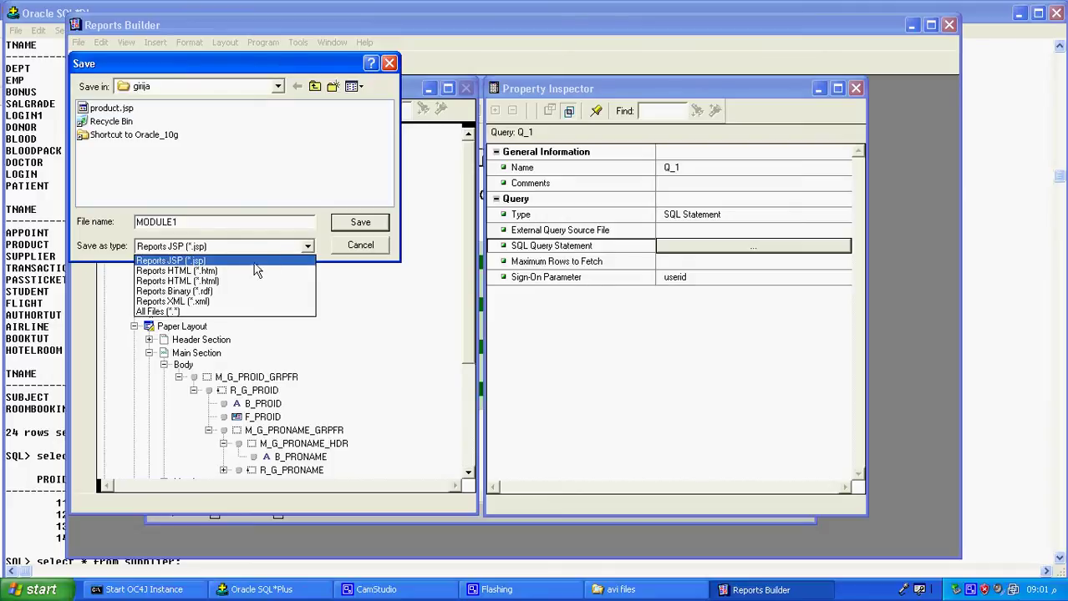
left_click(234, 291)
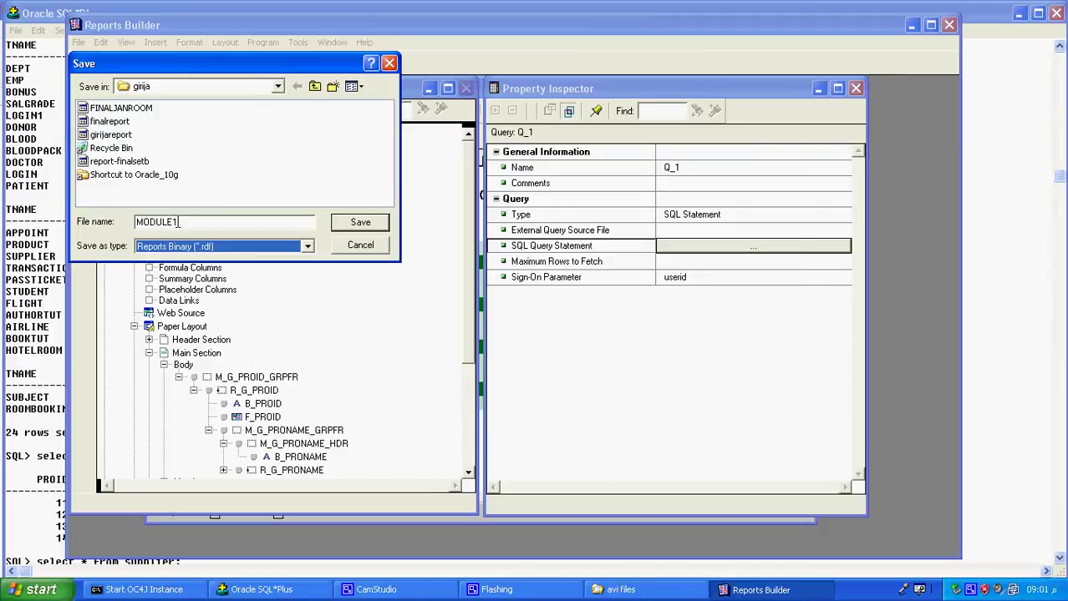
left_click(178, 221)
left_click_drag(178, 221, 106, 224)
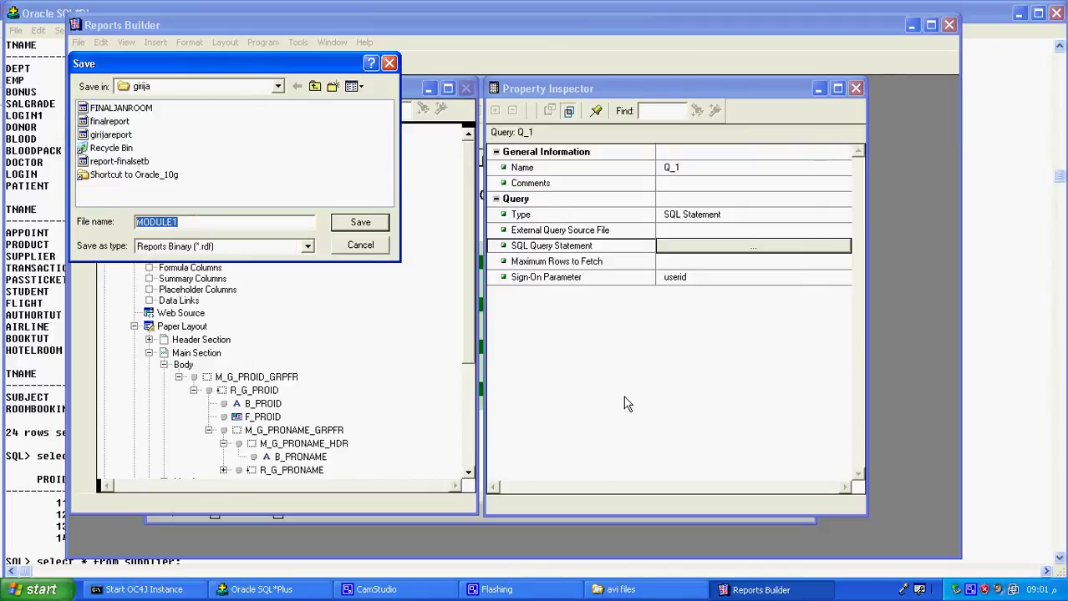
type("feport")
type("1")
- Save it in the TUTORIAL folder on Local Disk (E:), then close the report
left_click(278, 87)
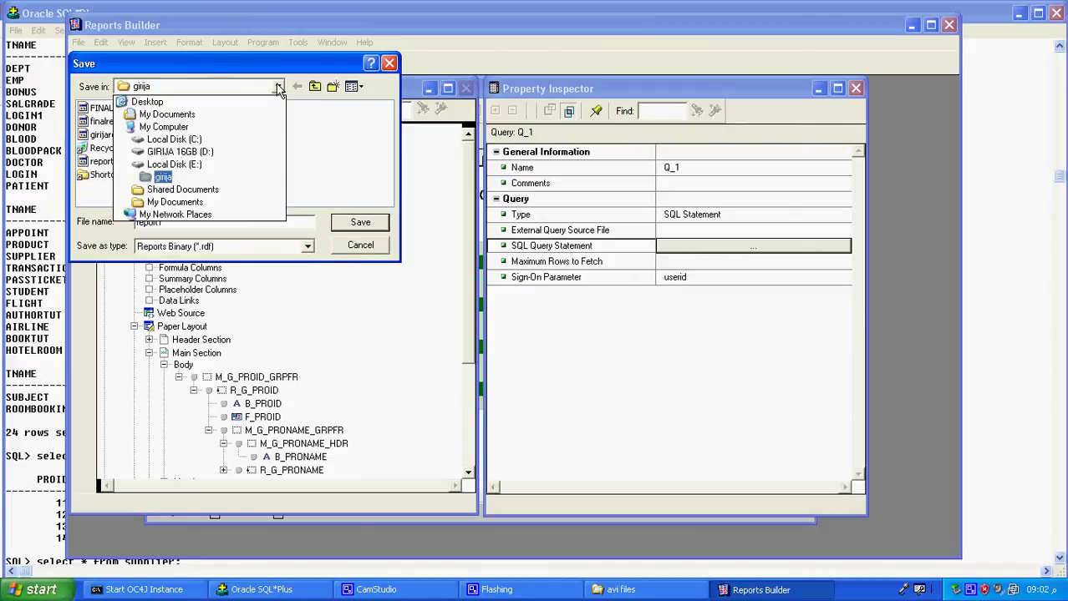
left_click(174, 164)
left_click(201, 108)
double_click(201, 111)
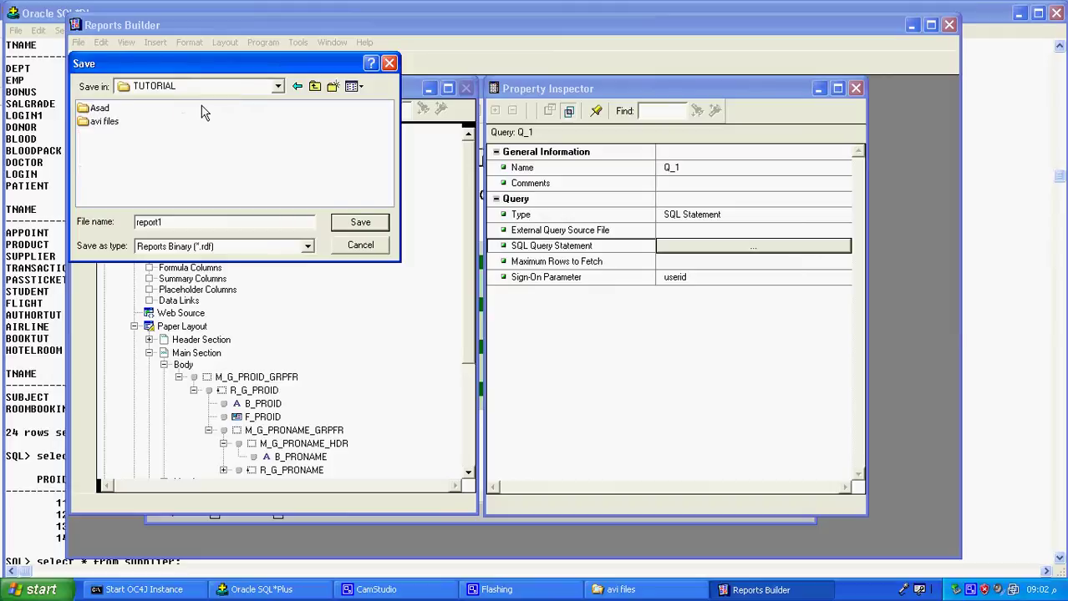
left_click(357, 227)
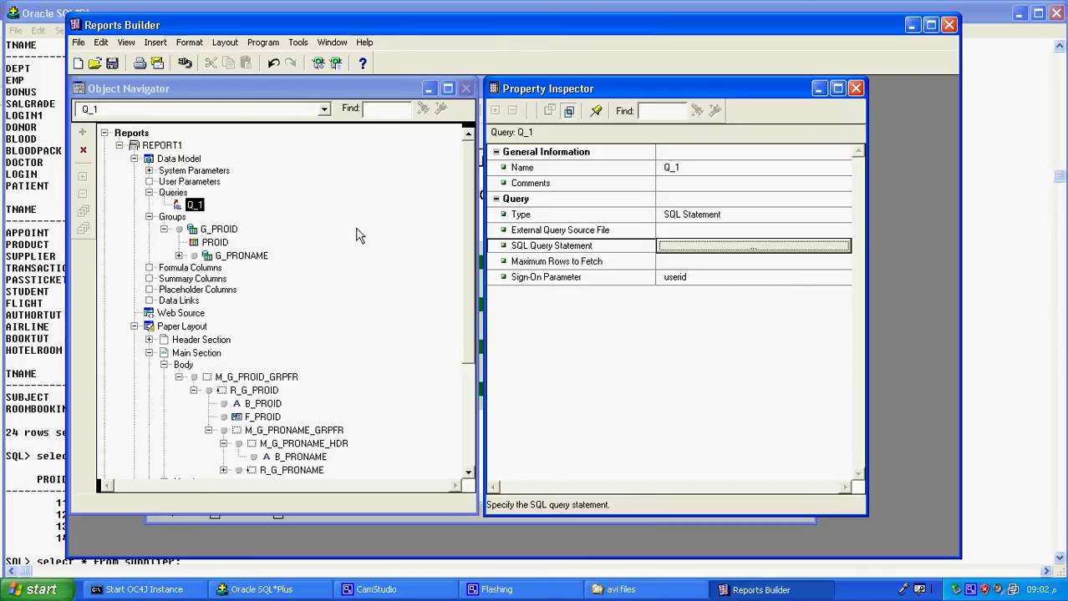
left_click(77, 42)
left_click(92, 85)
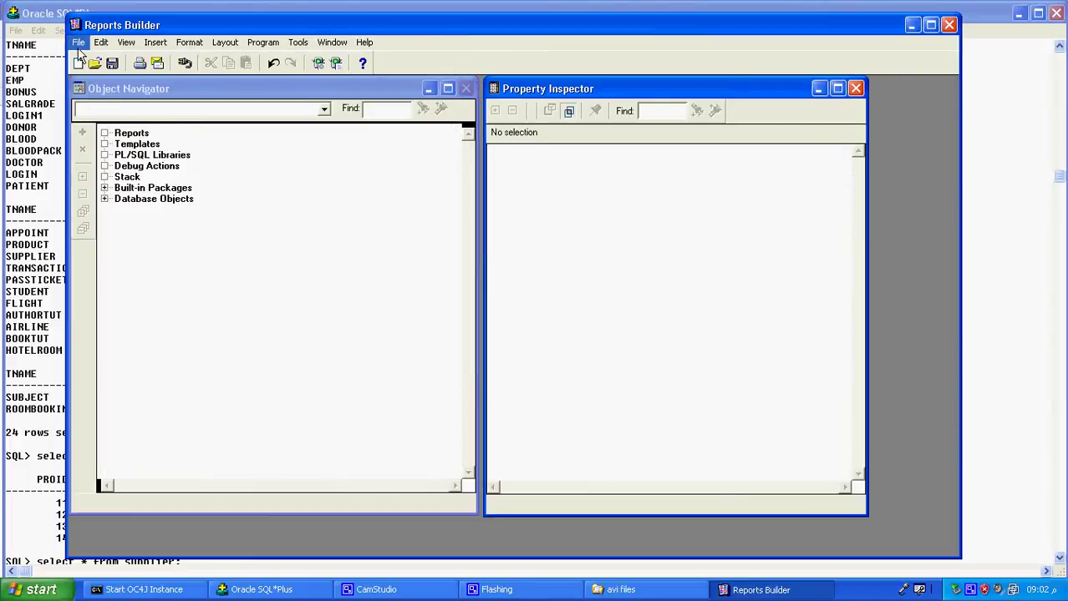
- Reopen report1 from the TUTORIAL folder
left_click(77, 43)
left_click(90, 73)
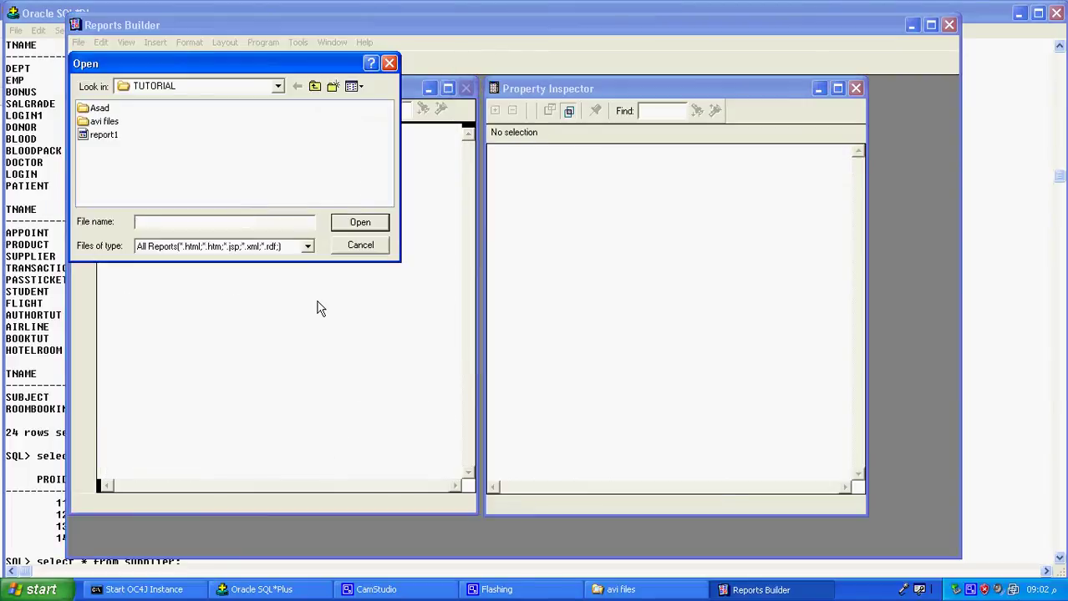
double_click(108, 137)
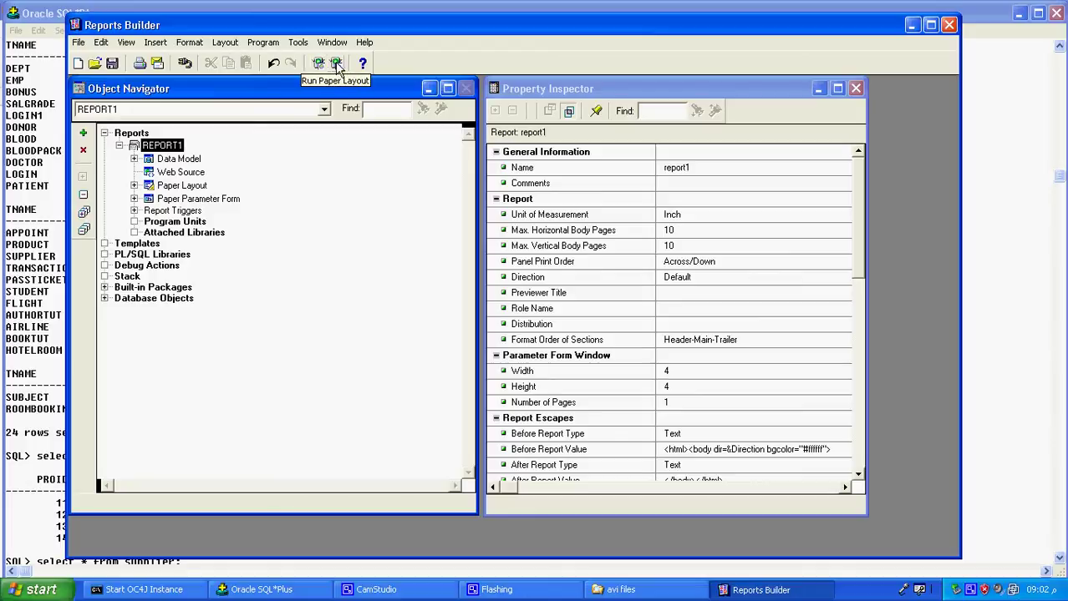
- Run the paper layout to preview the Product Information output, then close the preview
left_click(338, 65)
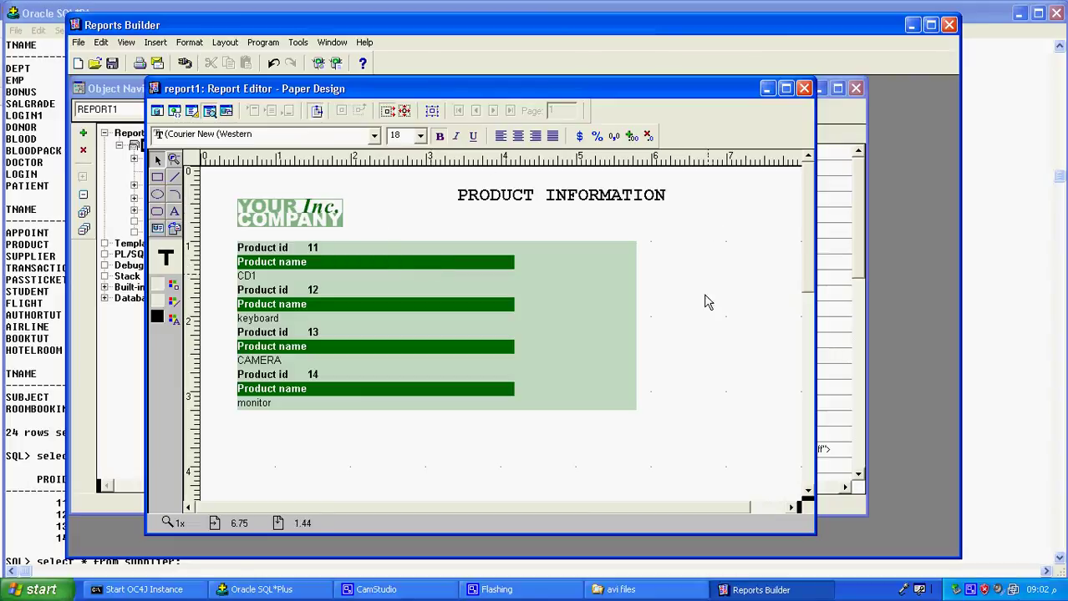
left_click(802, 89)
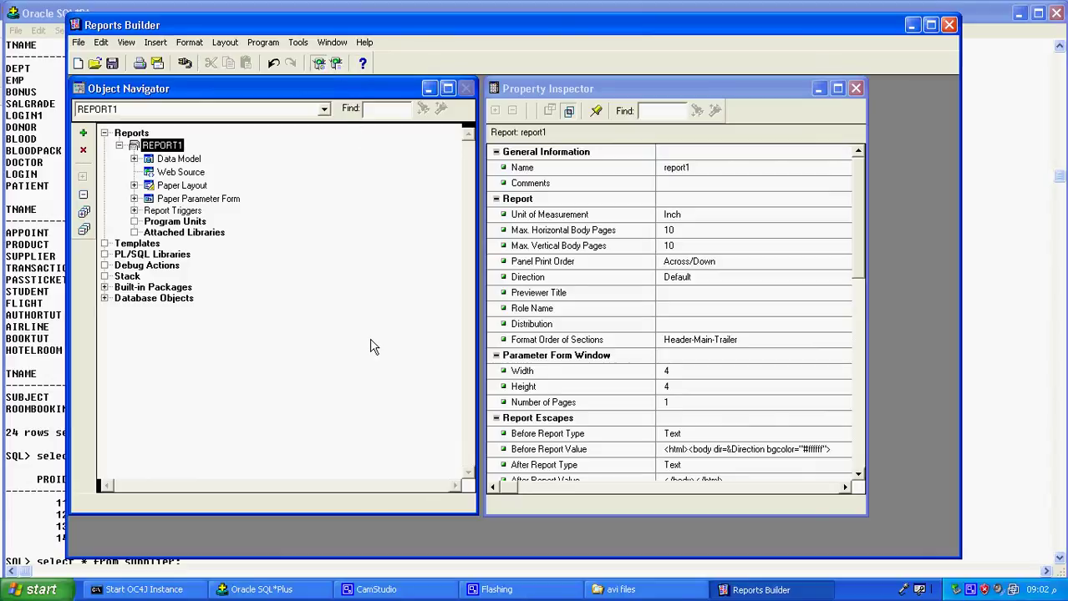
left_click(544, 595)
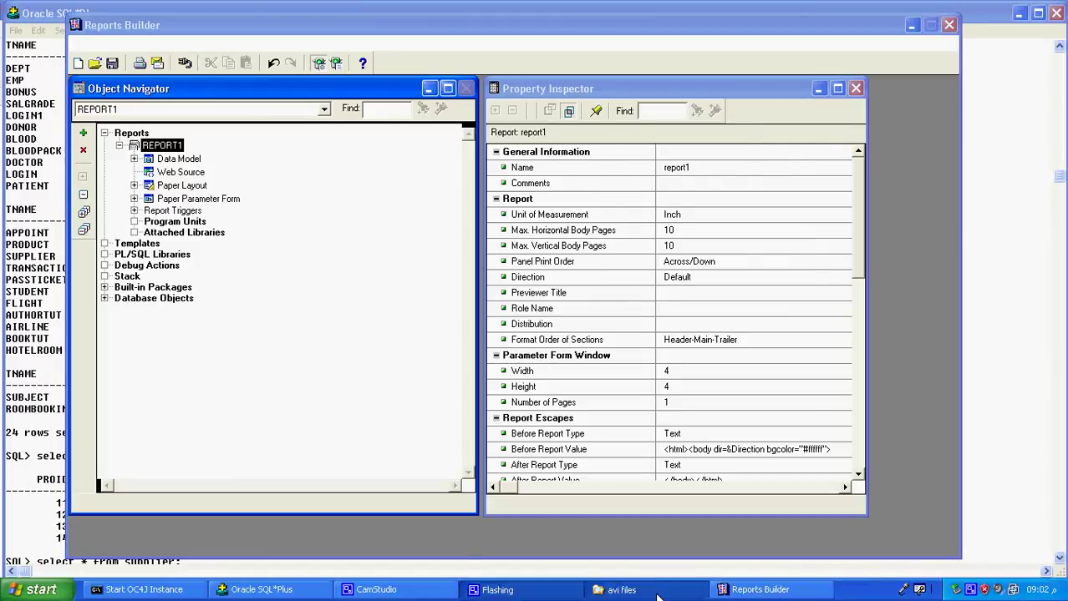
left_click(621, 589)
left_click(756, 591)
left_click(758, 593)
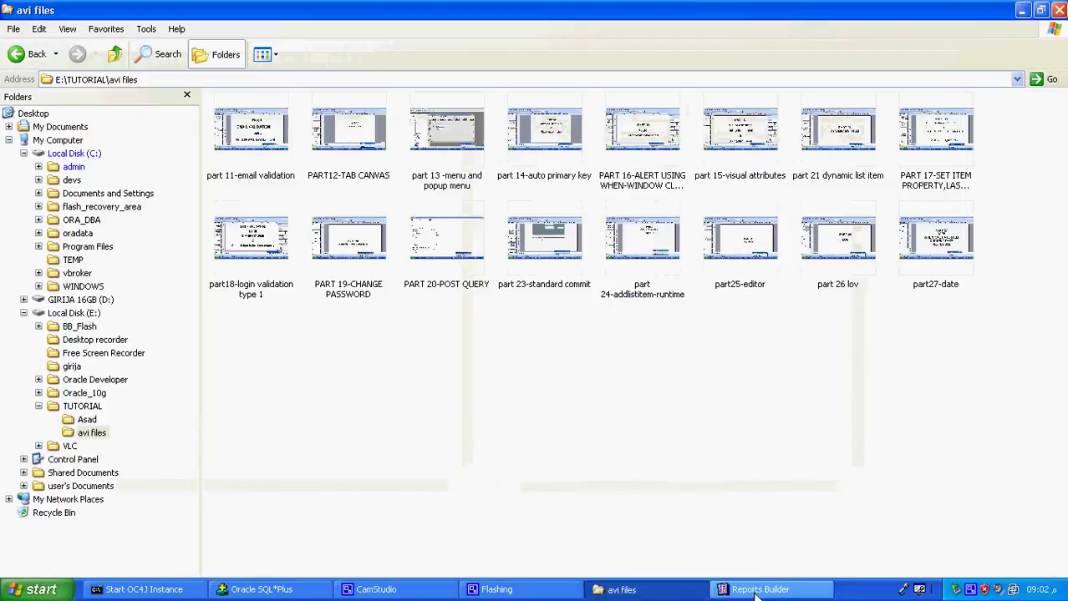
left_click(752, 594)
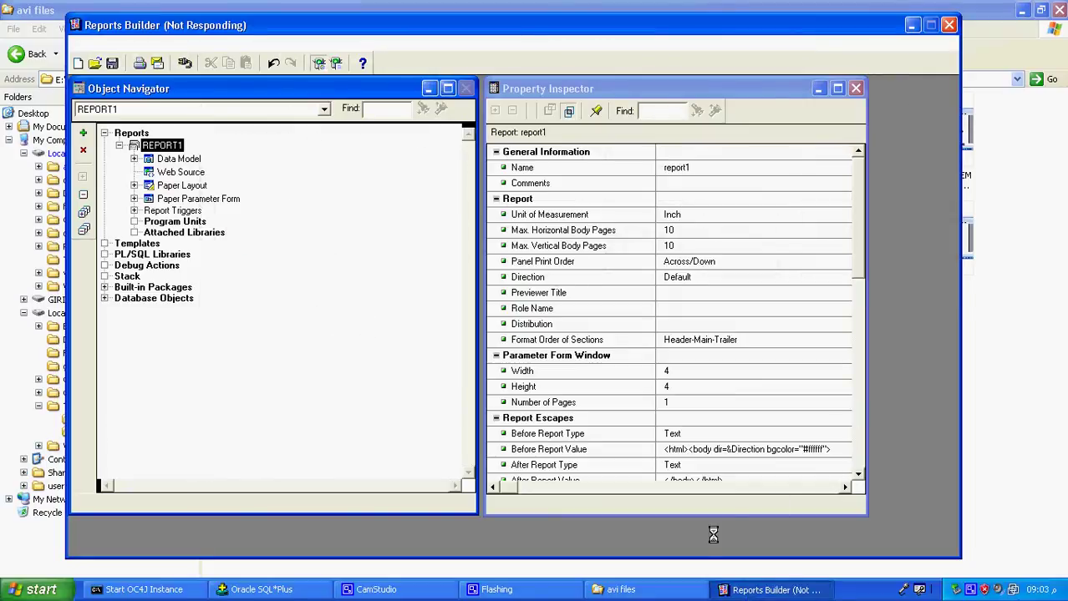
left_click(553, 590)
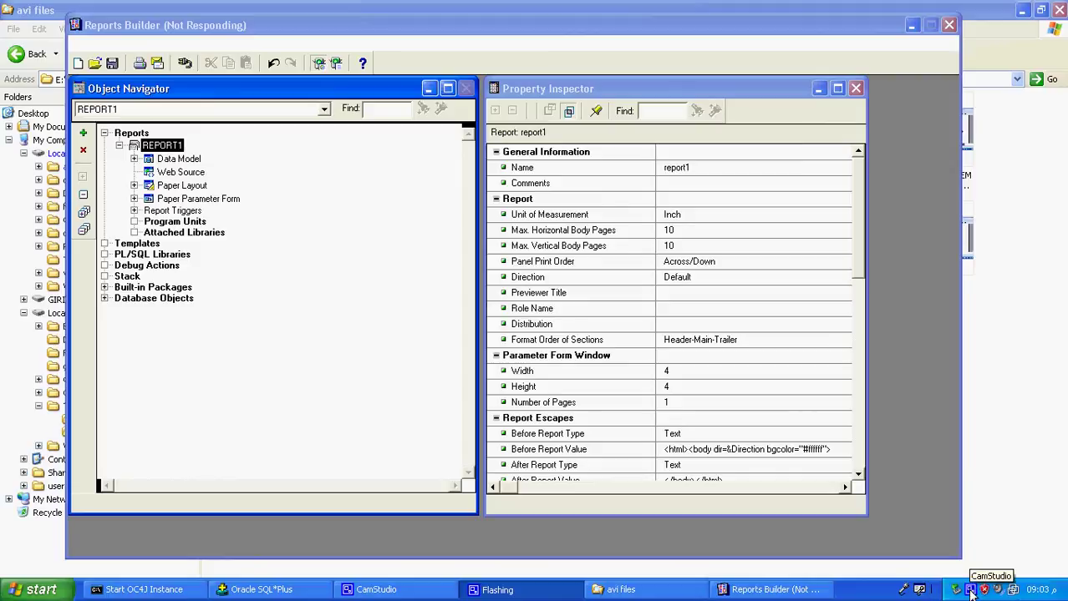
left_click(971, 593)
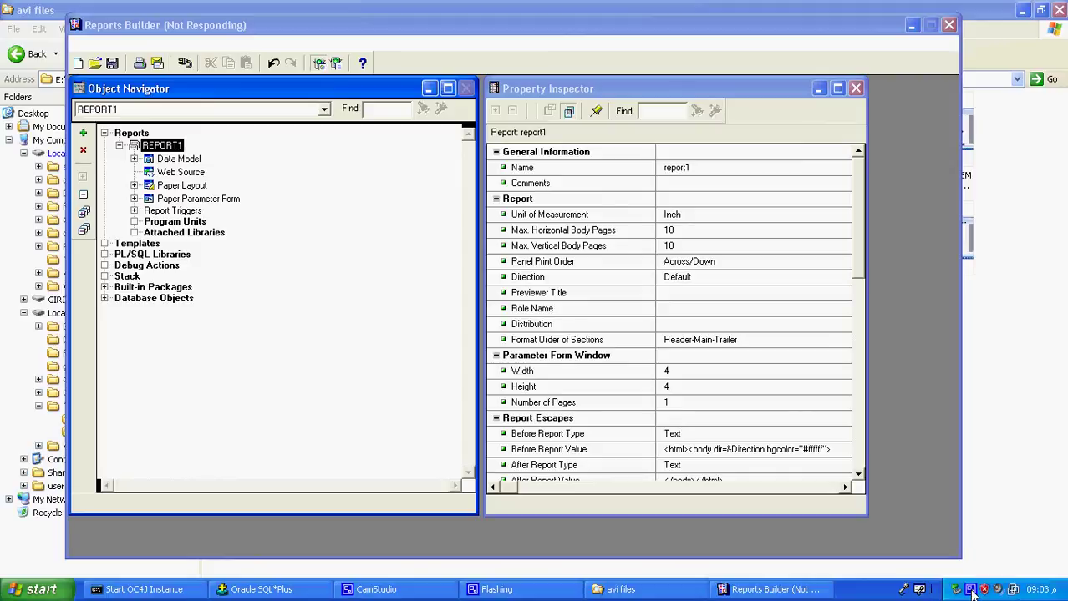